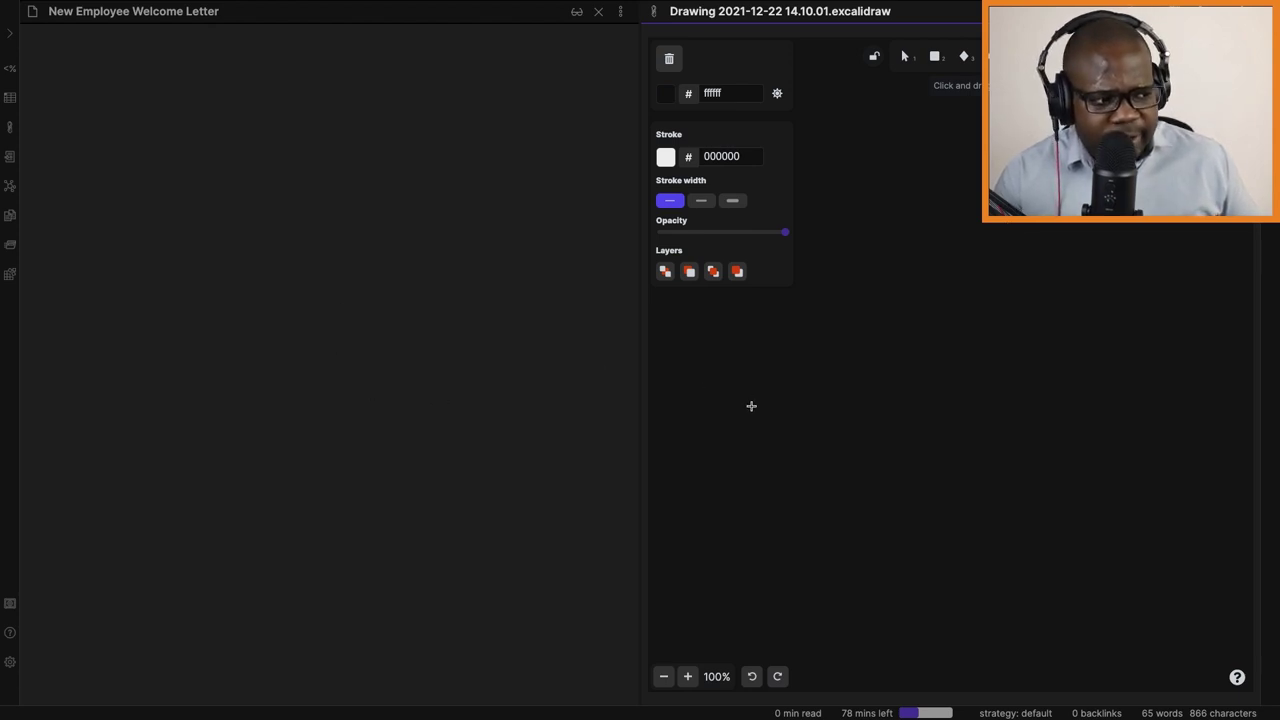
Sketch a small ellipse and a rough box joined by a connecting line
drag(751, 406, 752, 404)
mouse_move(880, 352)
mouse_down()
mouse_move(918, 350)
mouse_move(886, 348)
mouse_up()
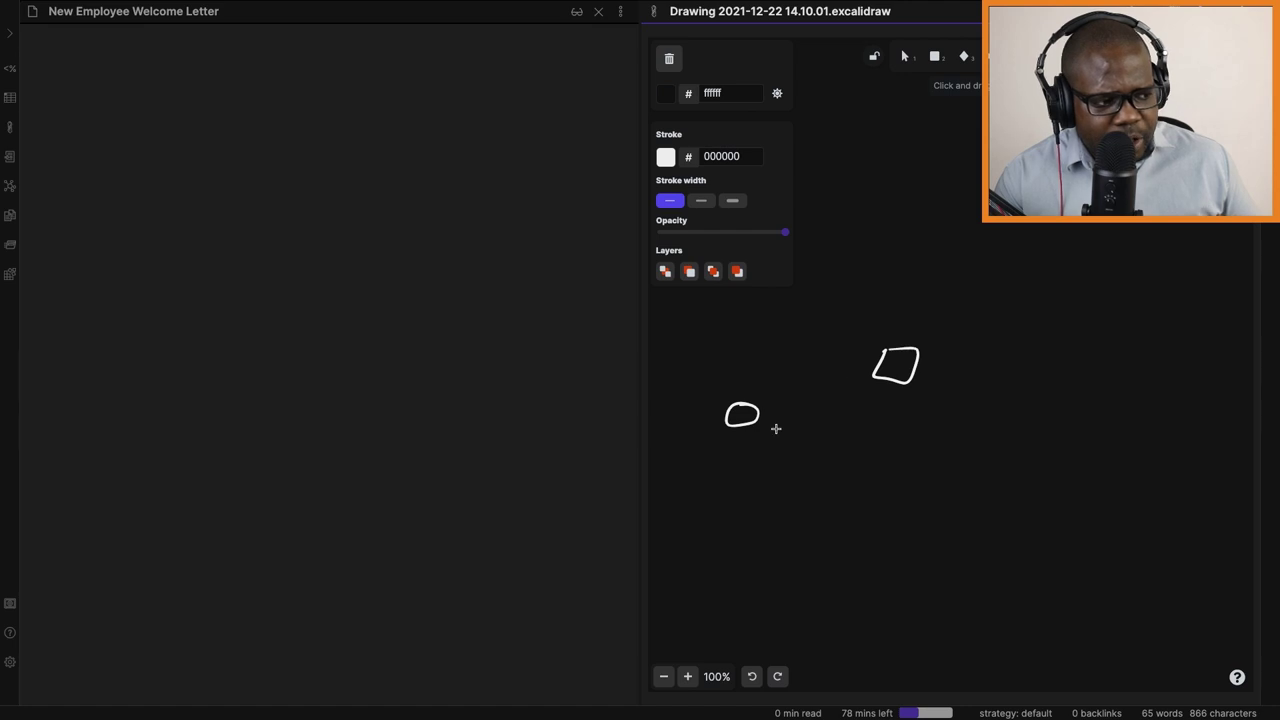
drag(763, 430, 878, 401)
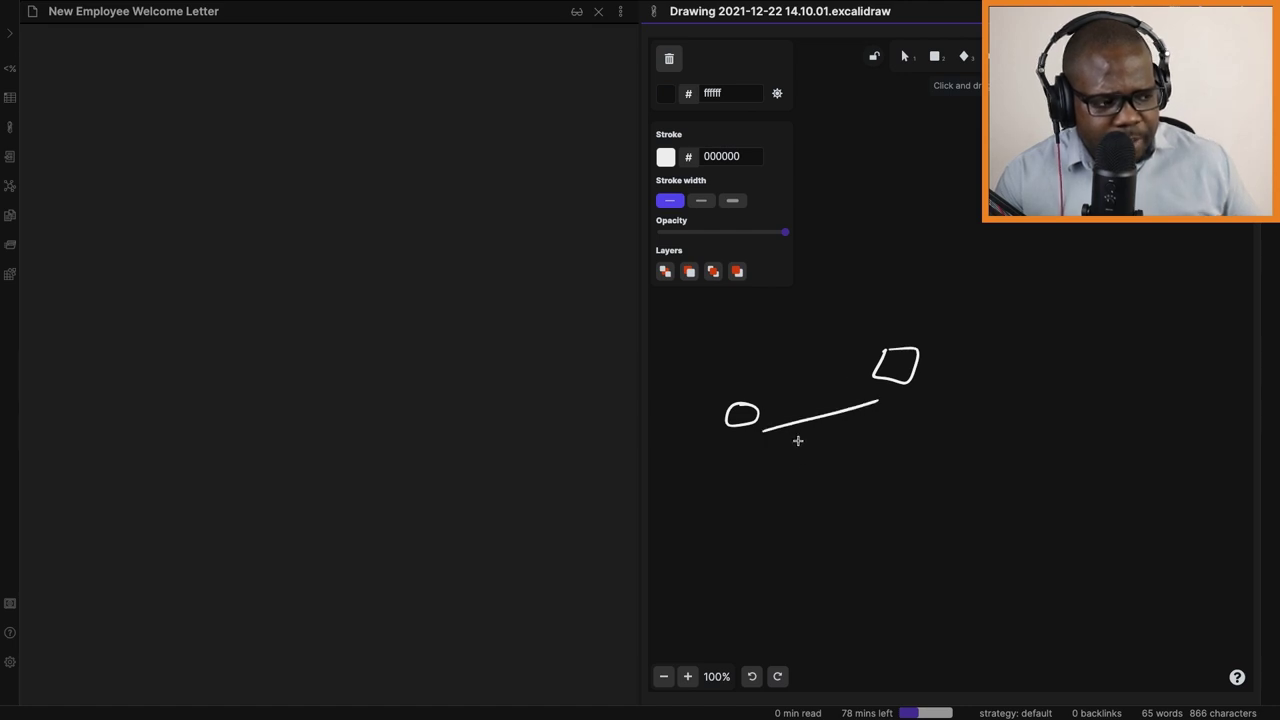
Draw two boxes with short dashes below the line, one under the other
drag(800, 446, 836, 443)
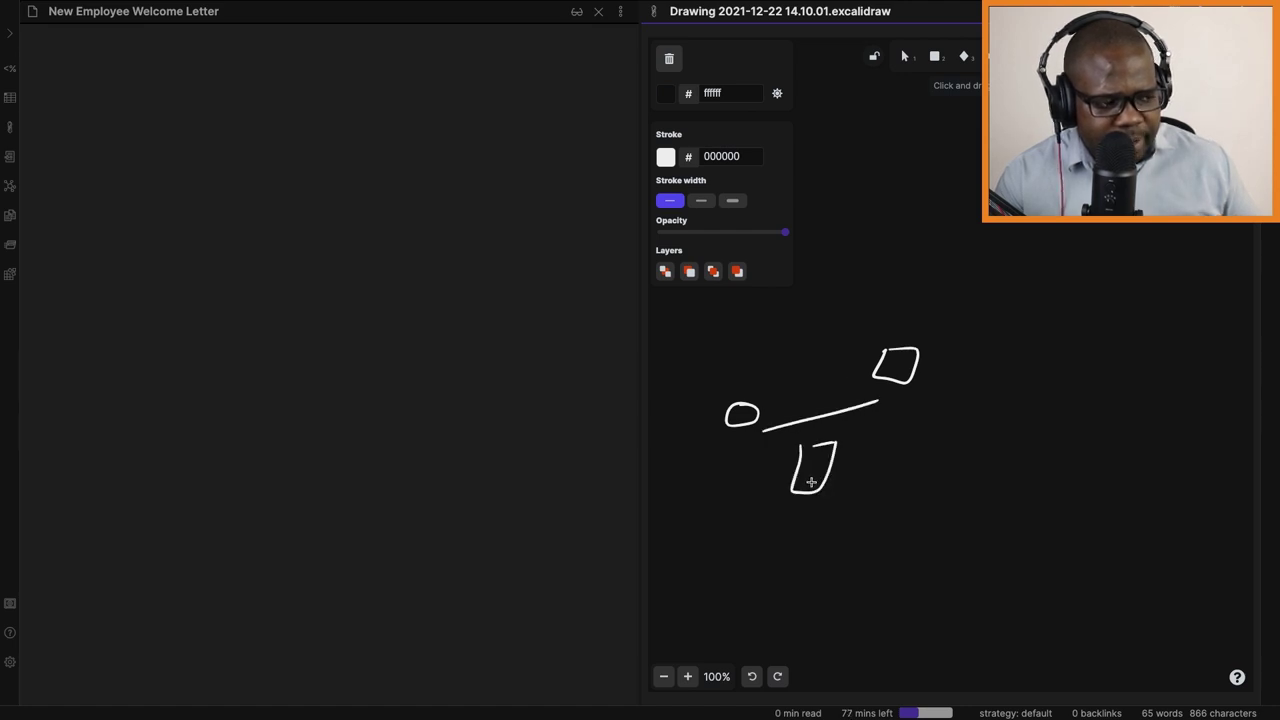
drag(804, 483, 829, 454)
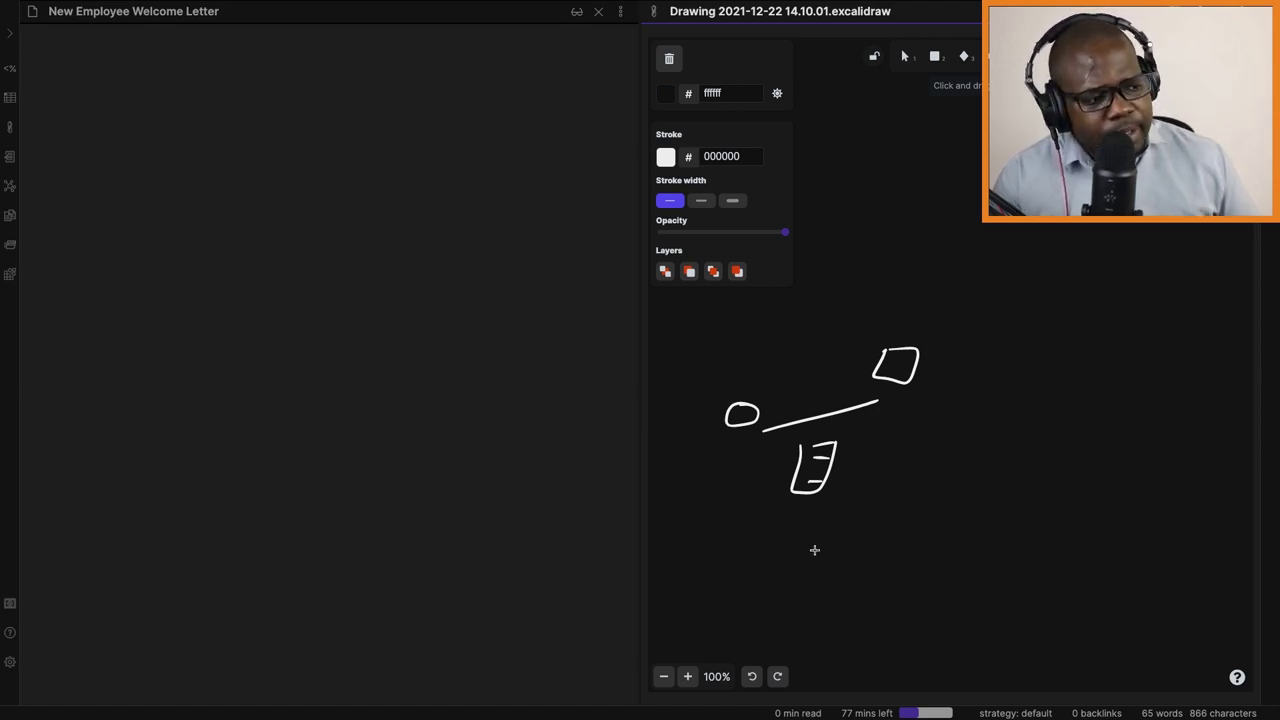
click(791, 517)
mouse_move(791, 517)
mouse_down()
mouse_move(837, 517)
mouse_move(805, 531)
mouse_move(821, 546)
mouse_up()
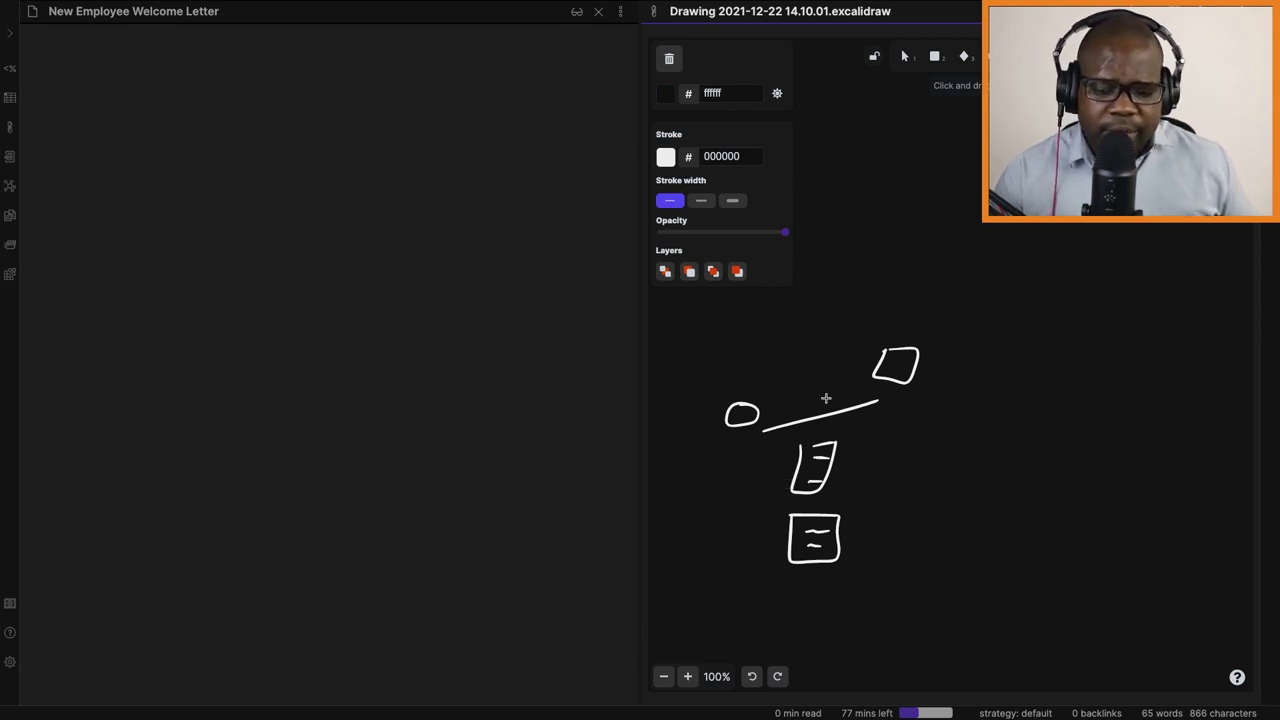
Write the heading '### Subject: Welcome [name]' at the top of the note
click(505, 215)
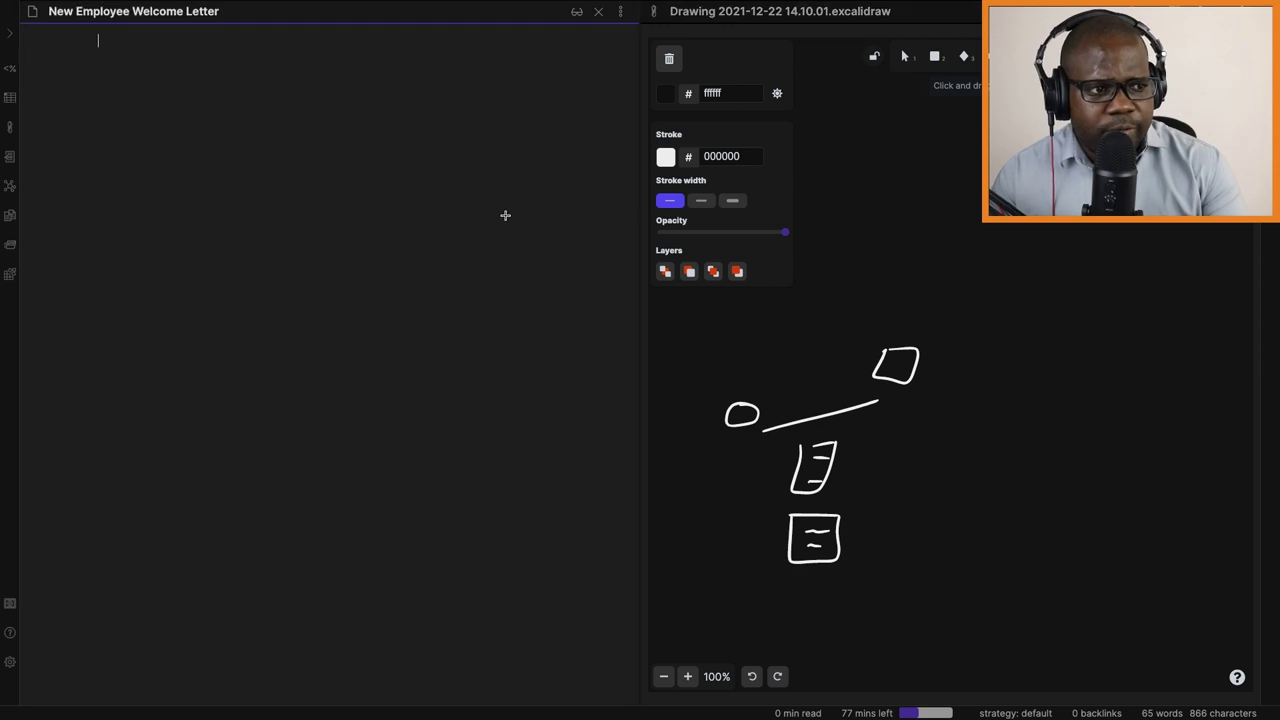
text(#)
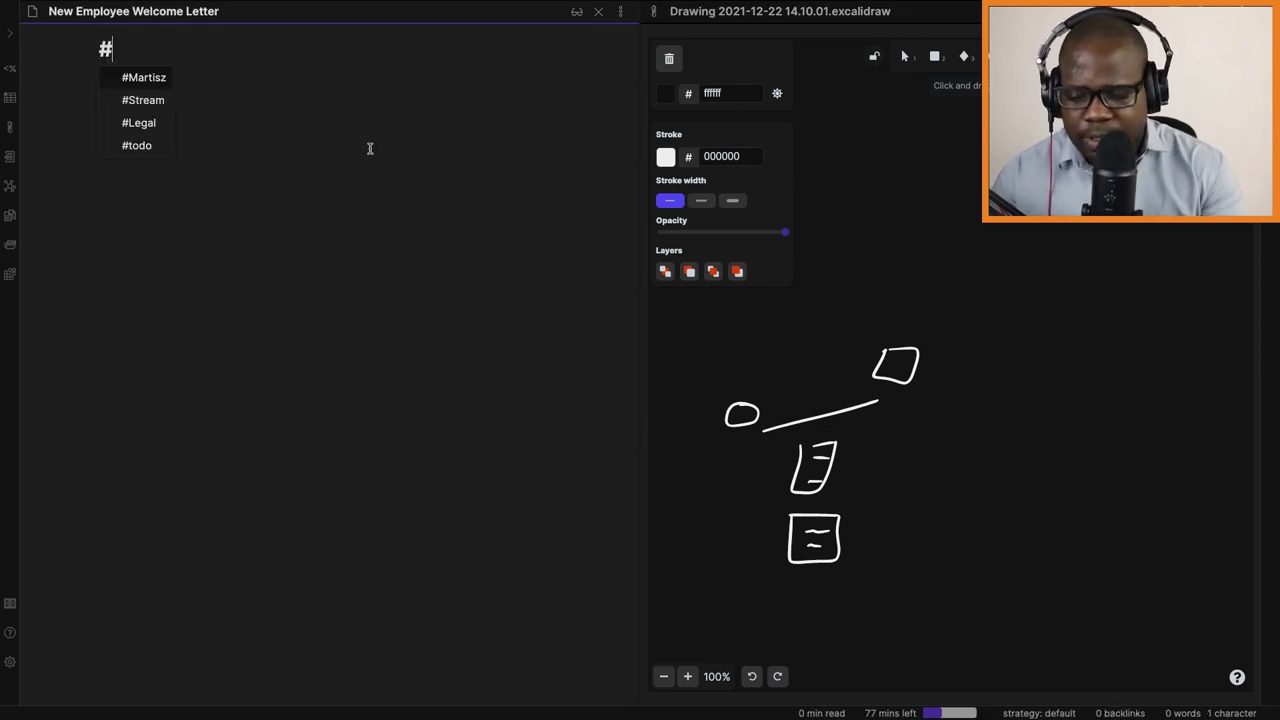
text(## Subje)
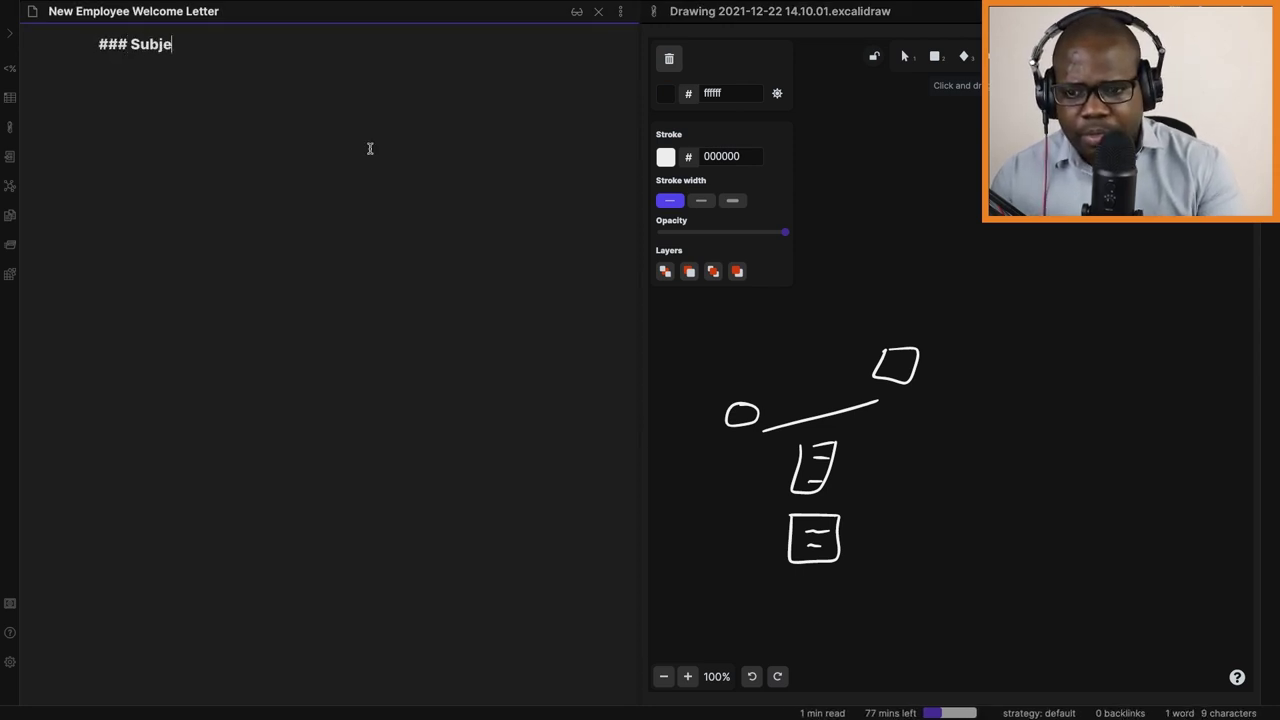
text(ct: New)
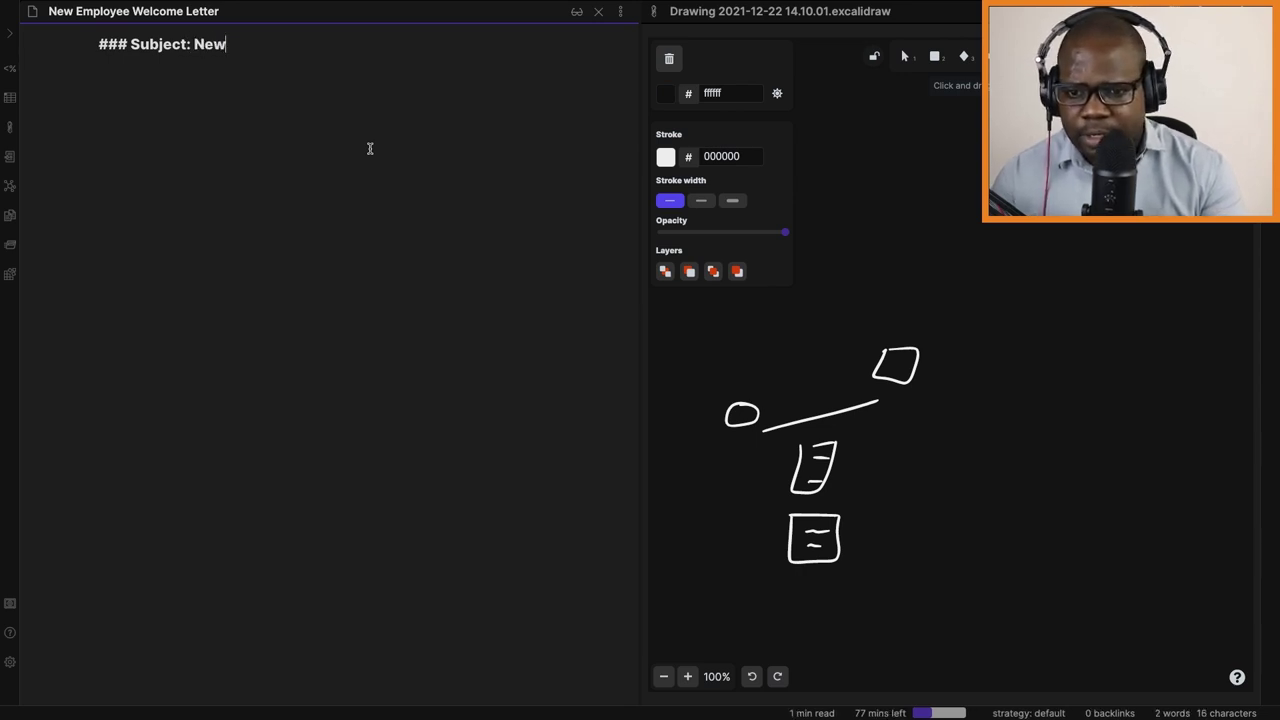
key(BackSpace)
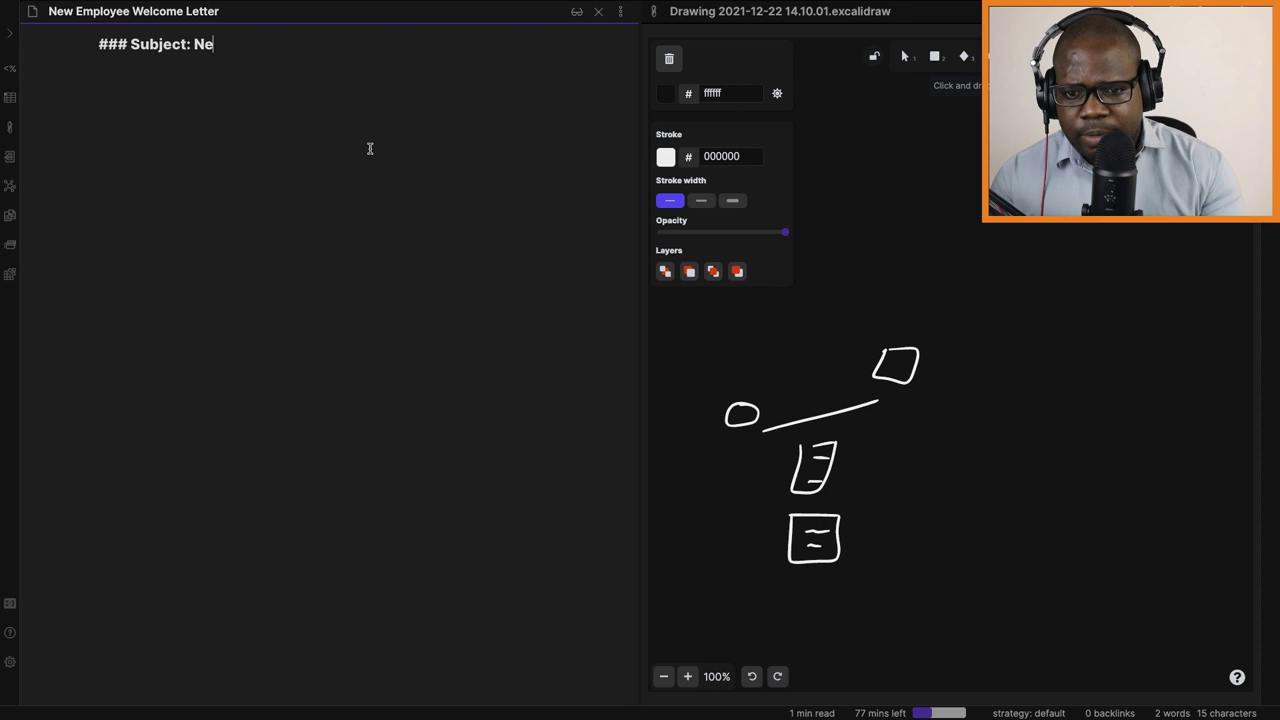
text(w)
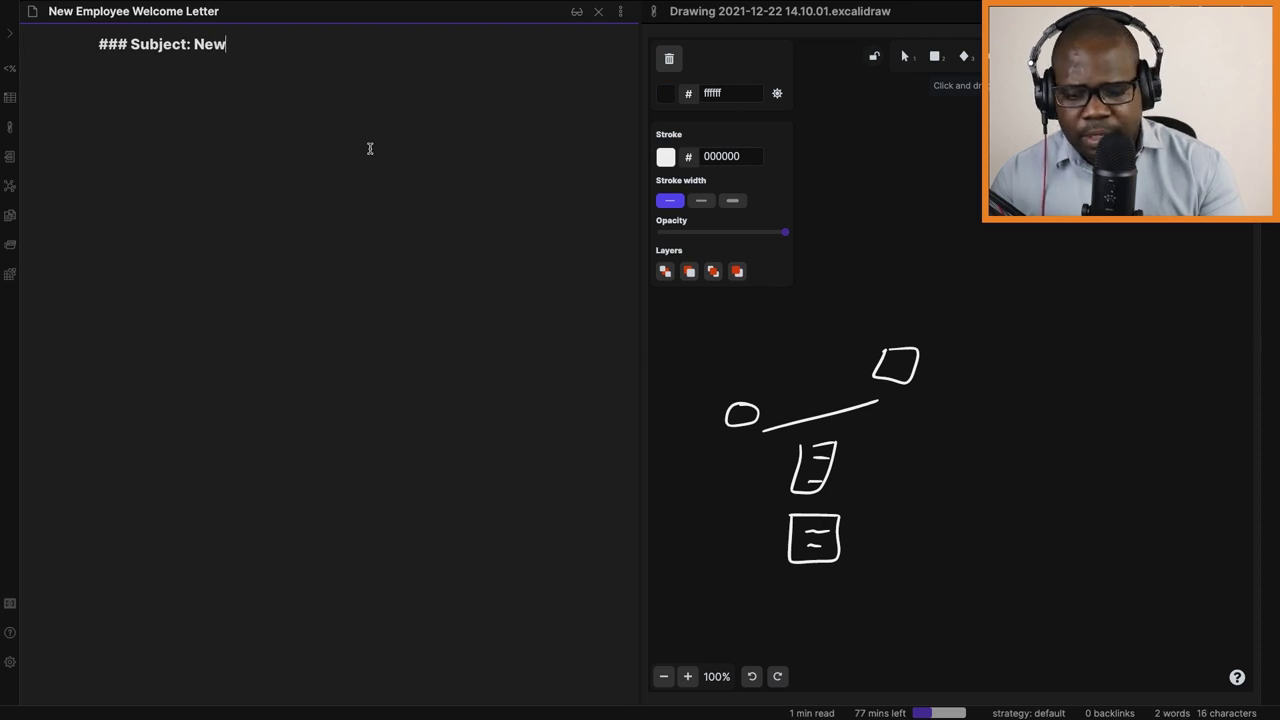
text( Employee w)
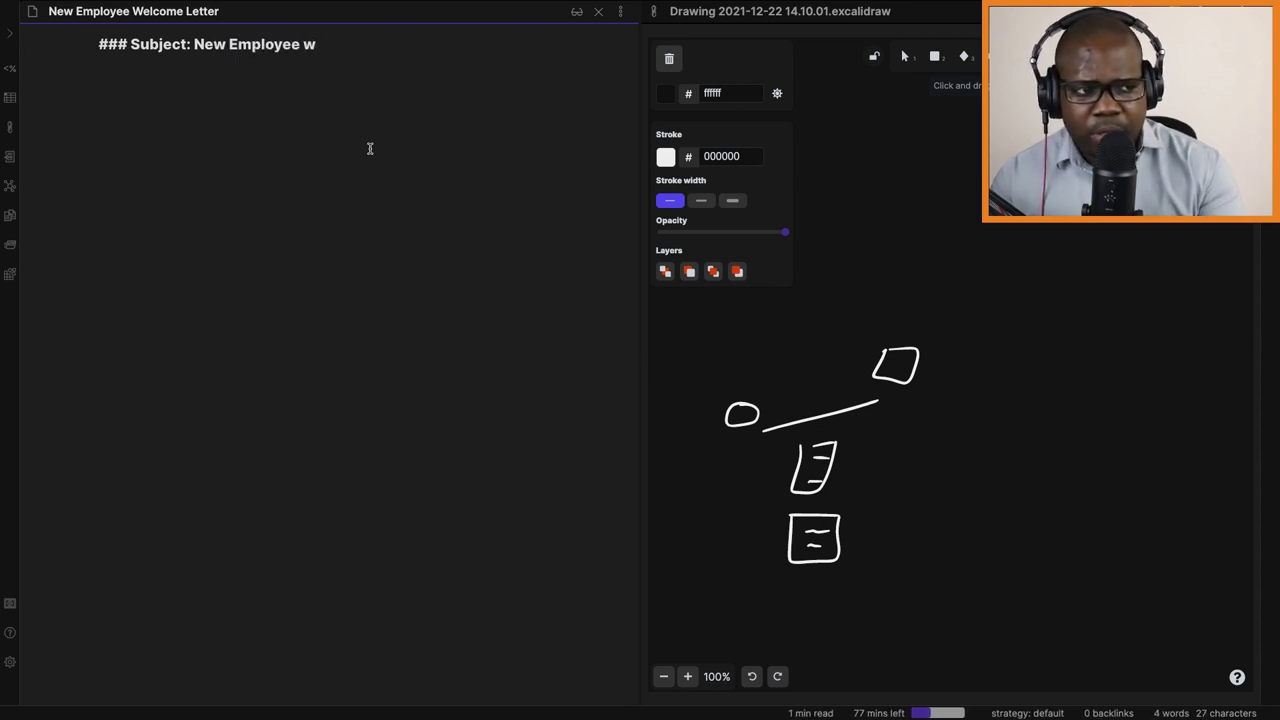
key(BackSpace)
text(Welcome)
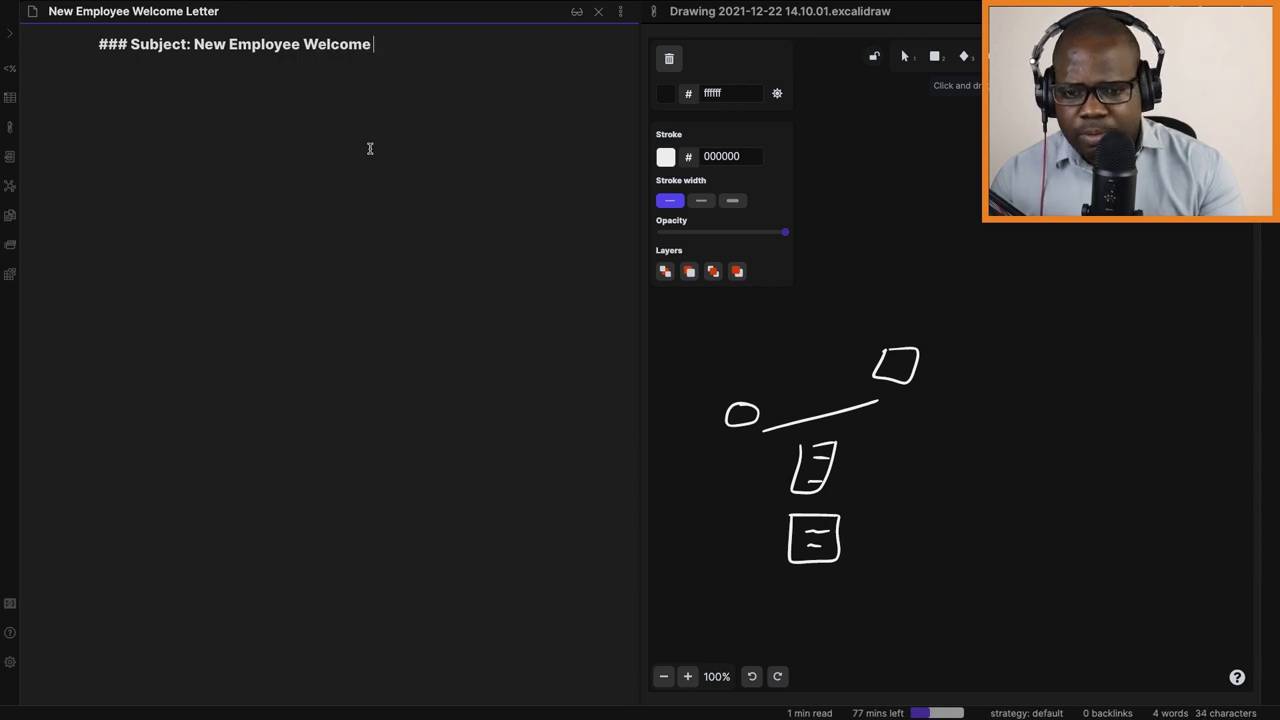
key(BackSpace)
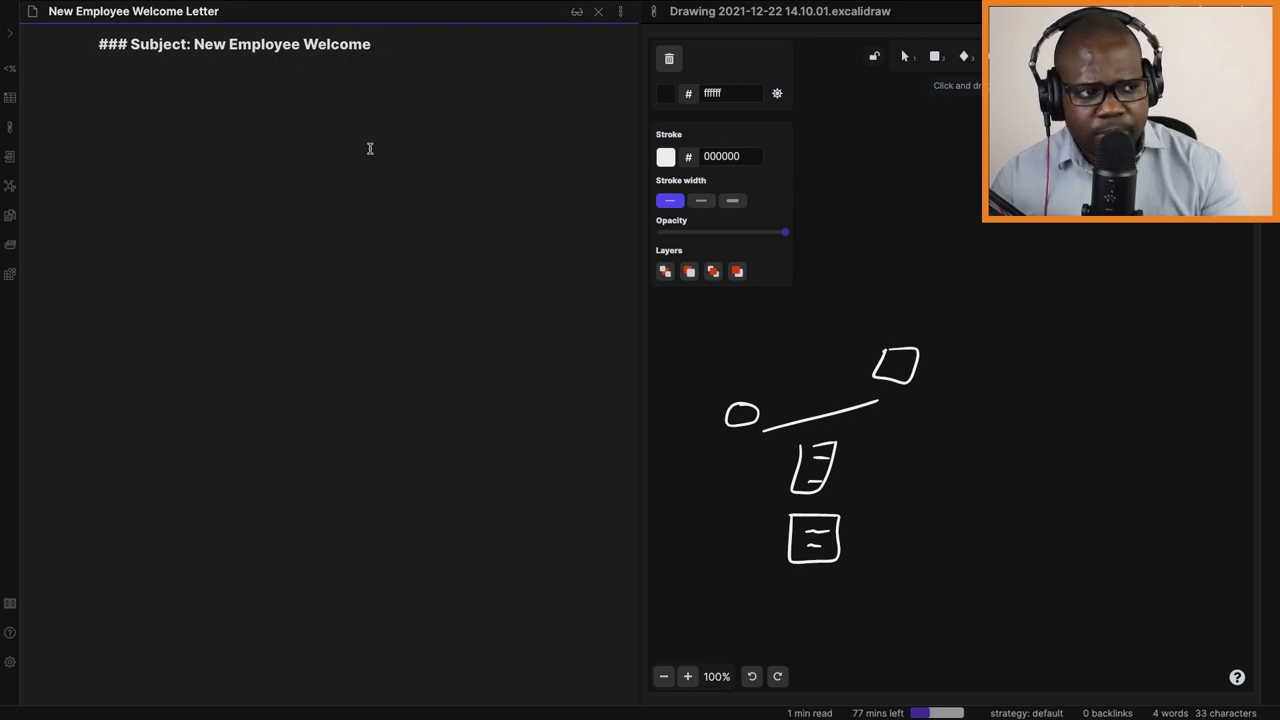
key(BackSpace)
key(BackSpace)
key(BackSpace)
key(BackSpace)
key(BackSpace)
key(BackSpace)
key(BackSpace)
key(BackSpace)
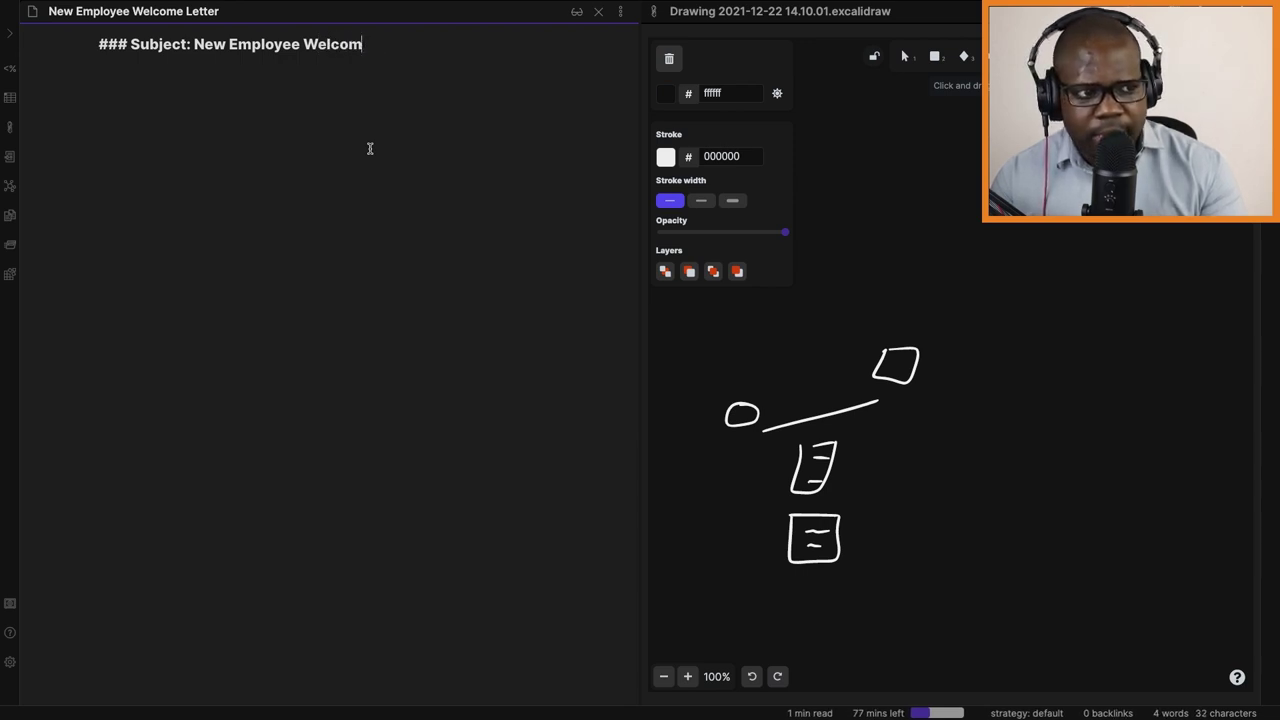
key(BackSpace)
key(BackSpace)
key(BackSpace)
key(BackSpace)
key(BackSpace)
key(BackSpace)
key(BackSpace)
key(BackSpace)
key(BackSpace)
key(BackSpace)
key(BackSpace)
key(BackSpace)
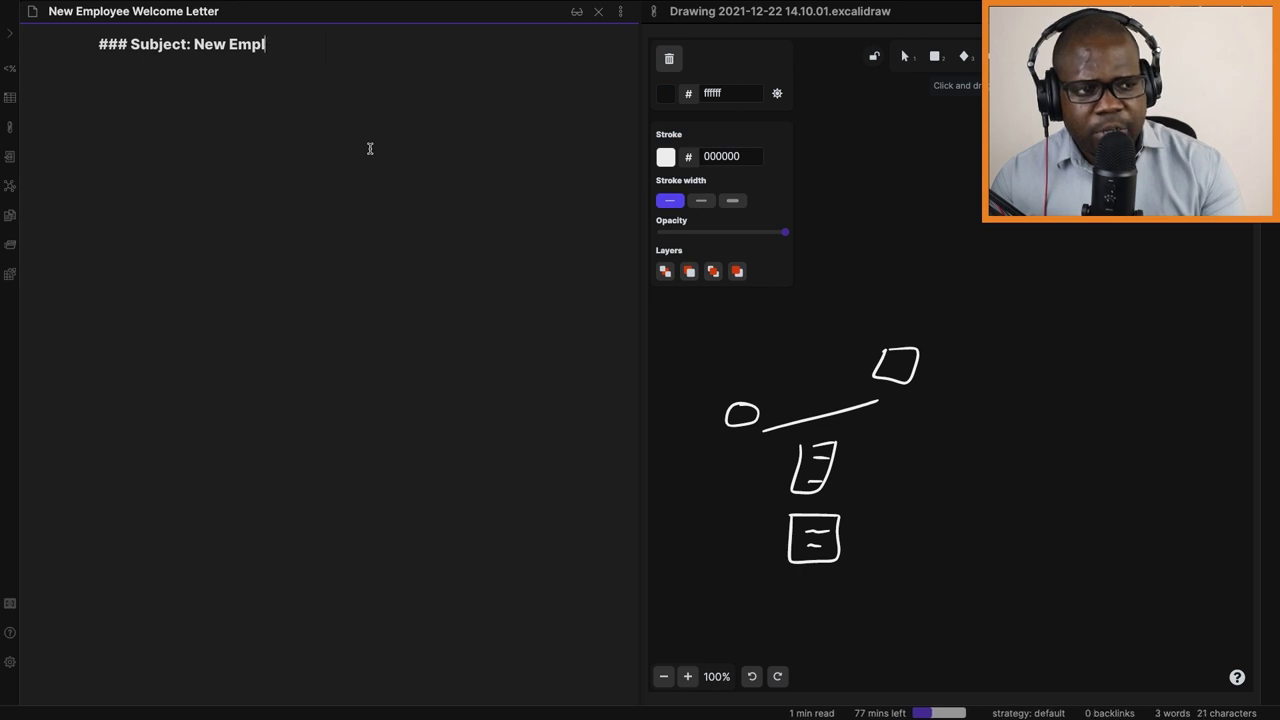
text(Welc)
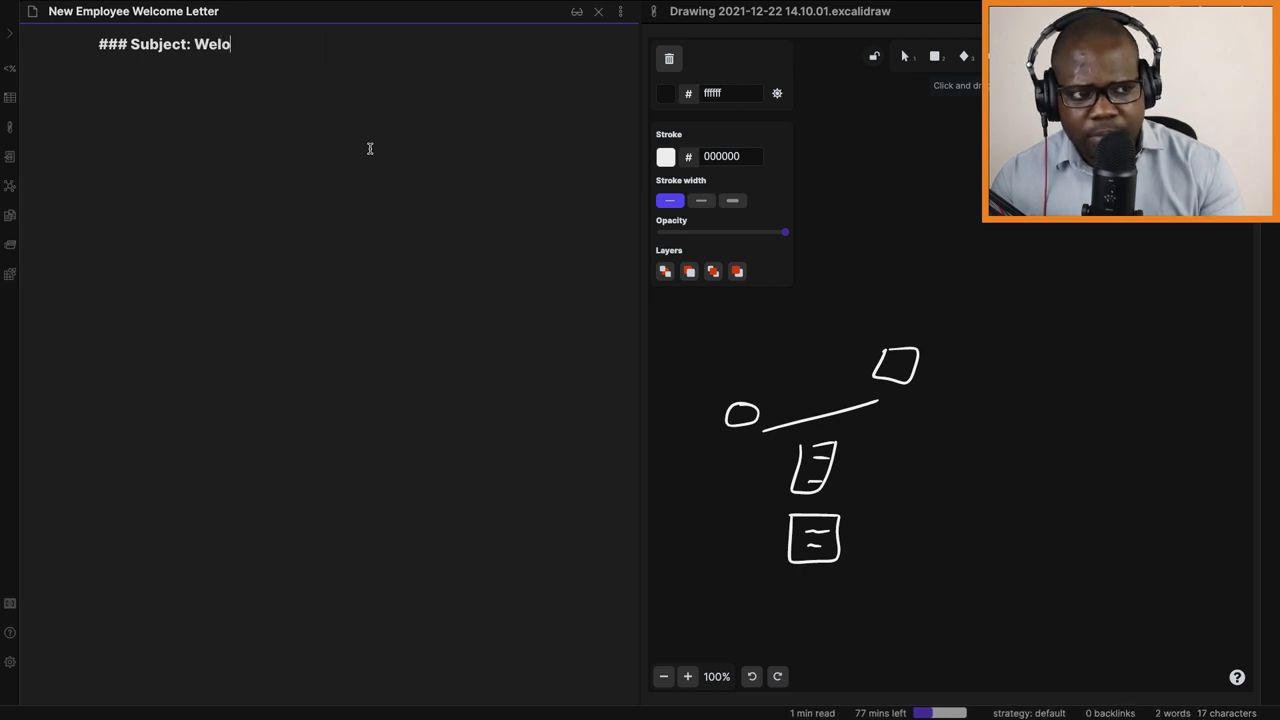
text(pm)
key(BackSpace)
key(BackSpace)
key(BackSpace)
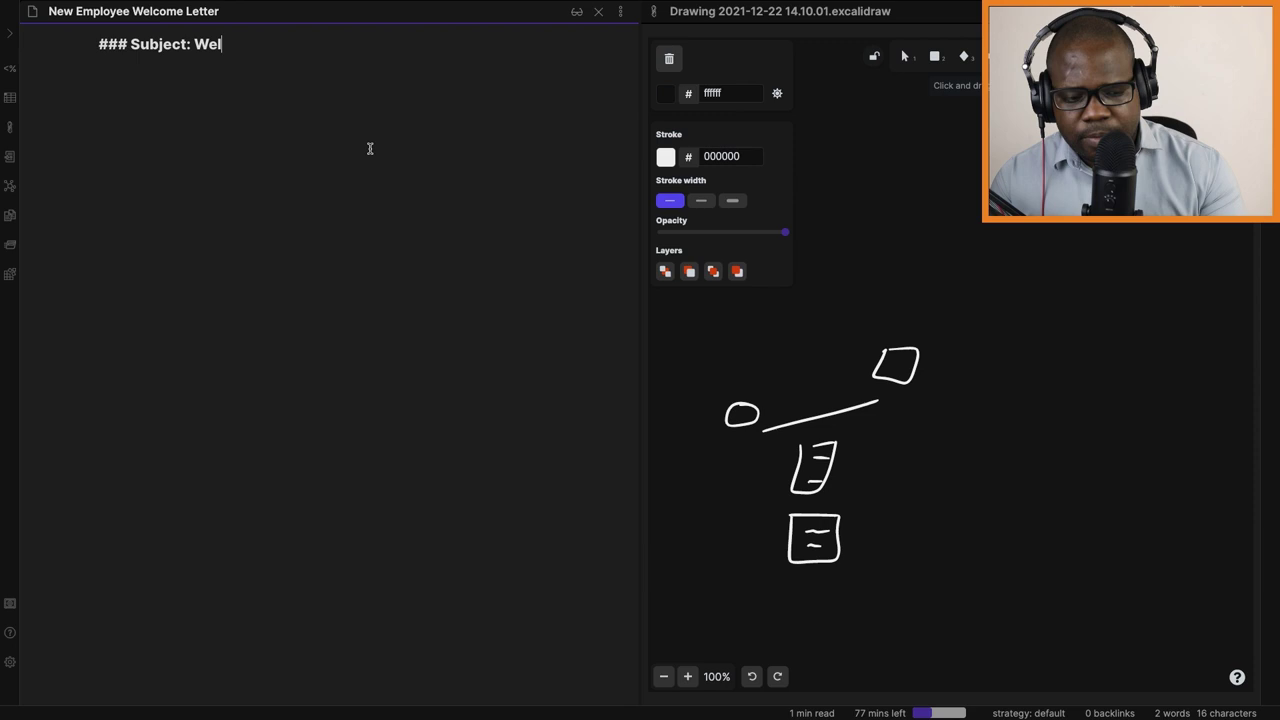
text(come )
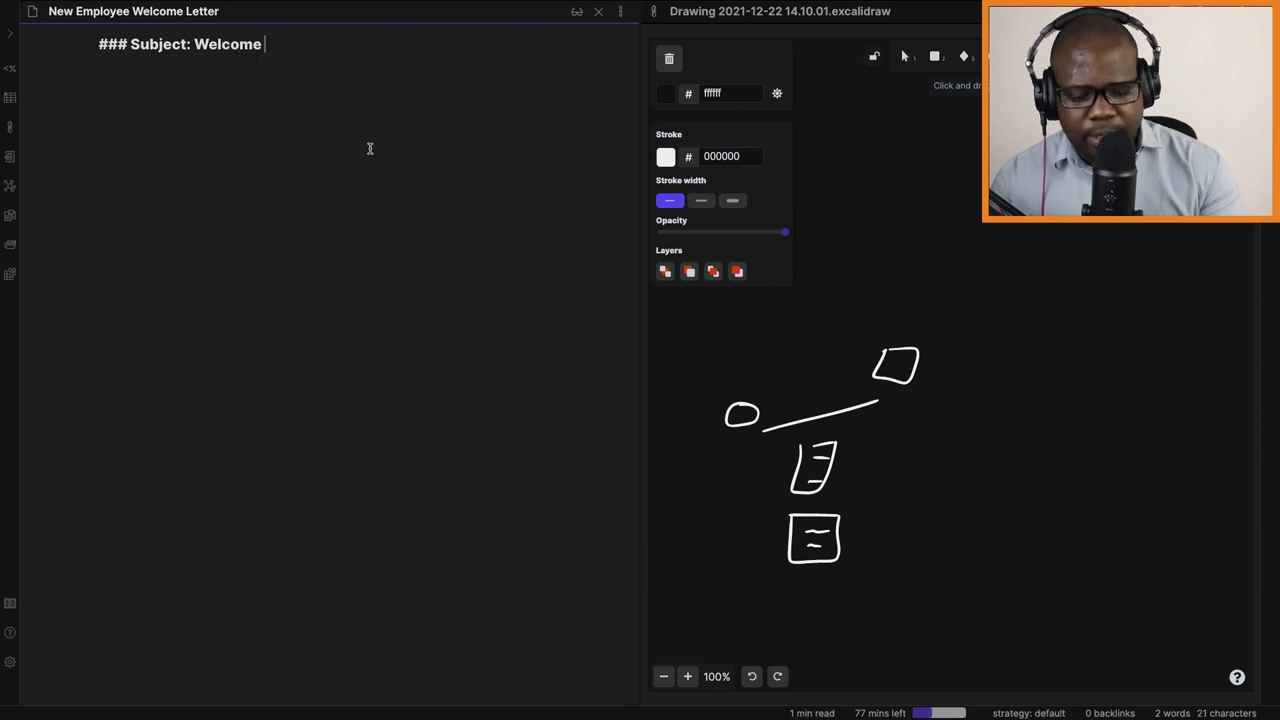
text([nam)
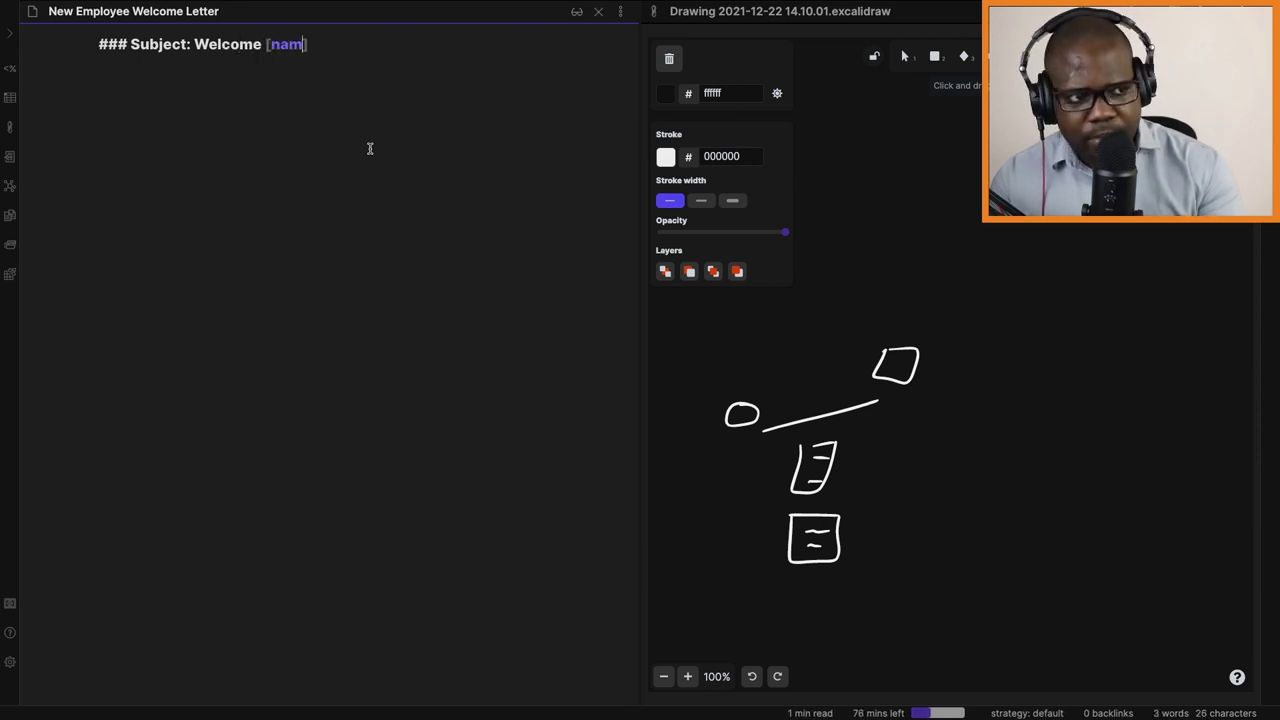
text(e])
key(Return)
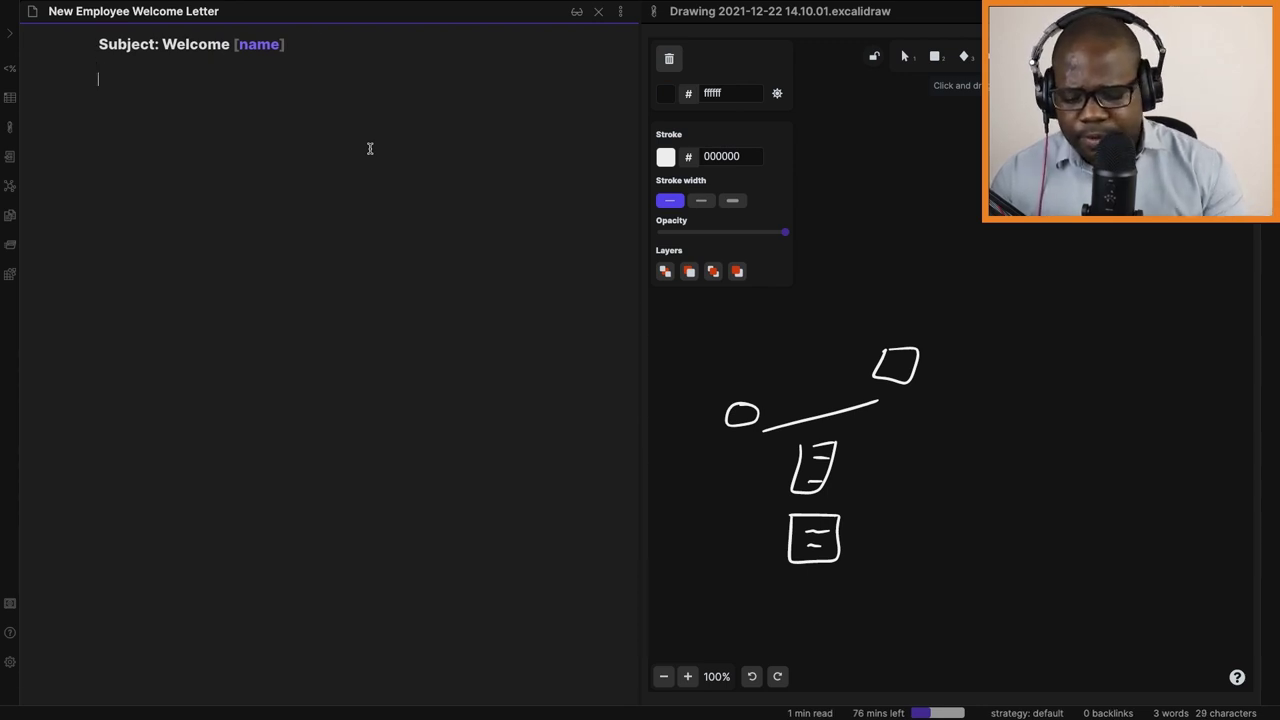
Add the greeting 'Dear [name],' and paste the Sincerely signature and contact block below it
text(Dear)
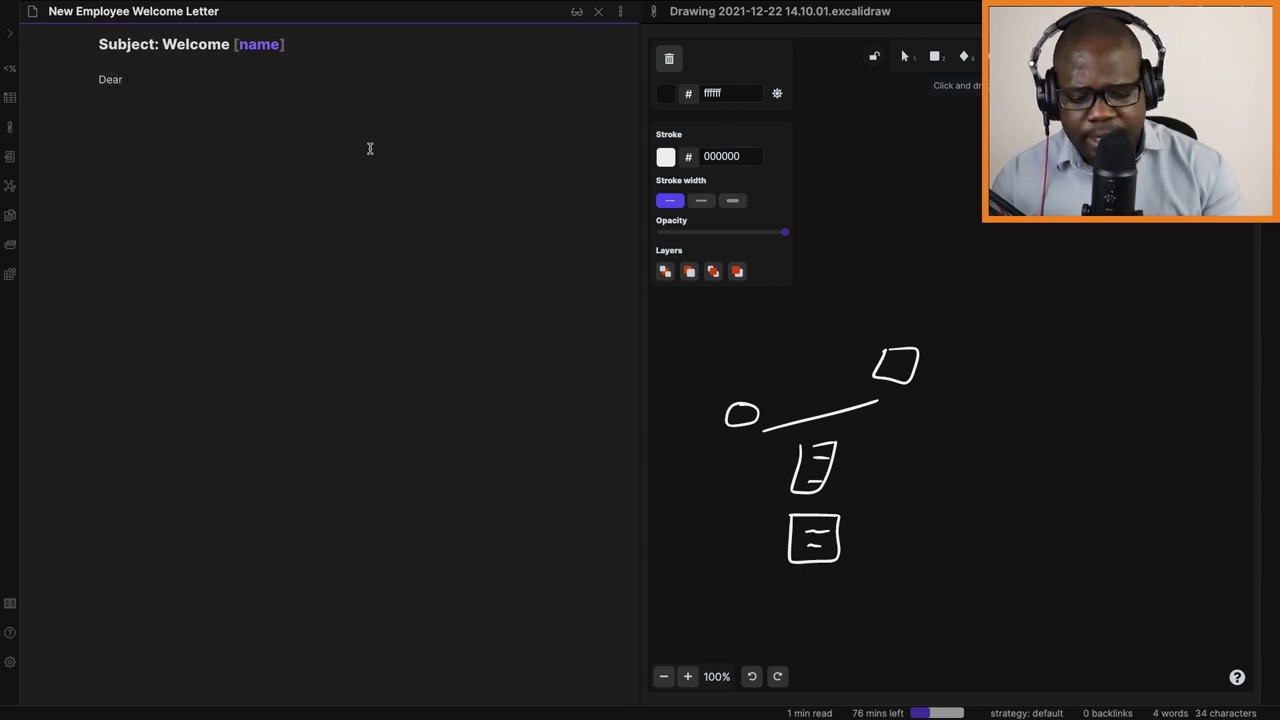
text( [name])
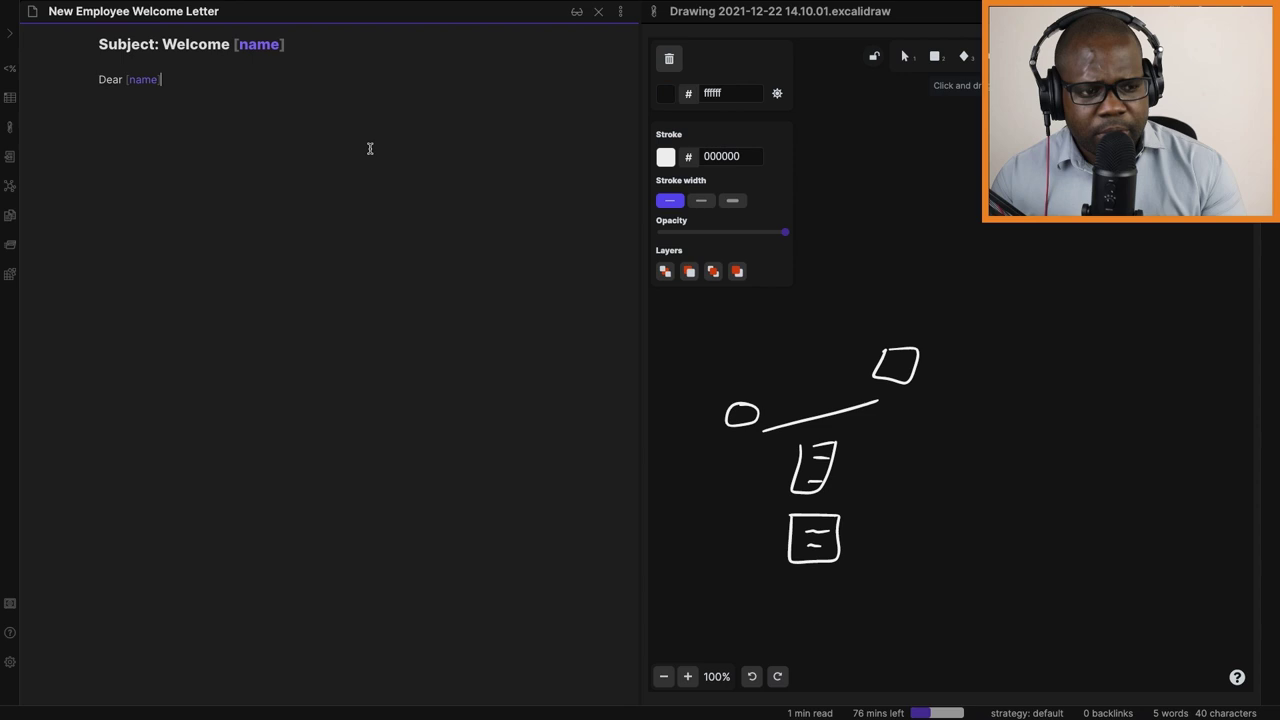
text(,)
key(Return)
key(Return)
text(Sincerely,  [Your Name] [Your title] [Phone number] [Email]  ## Contact / Law center: www.martisz.bio.link ## Support: www.ko-fi.com/martisz)
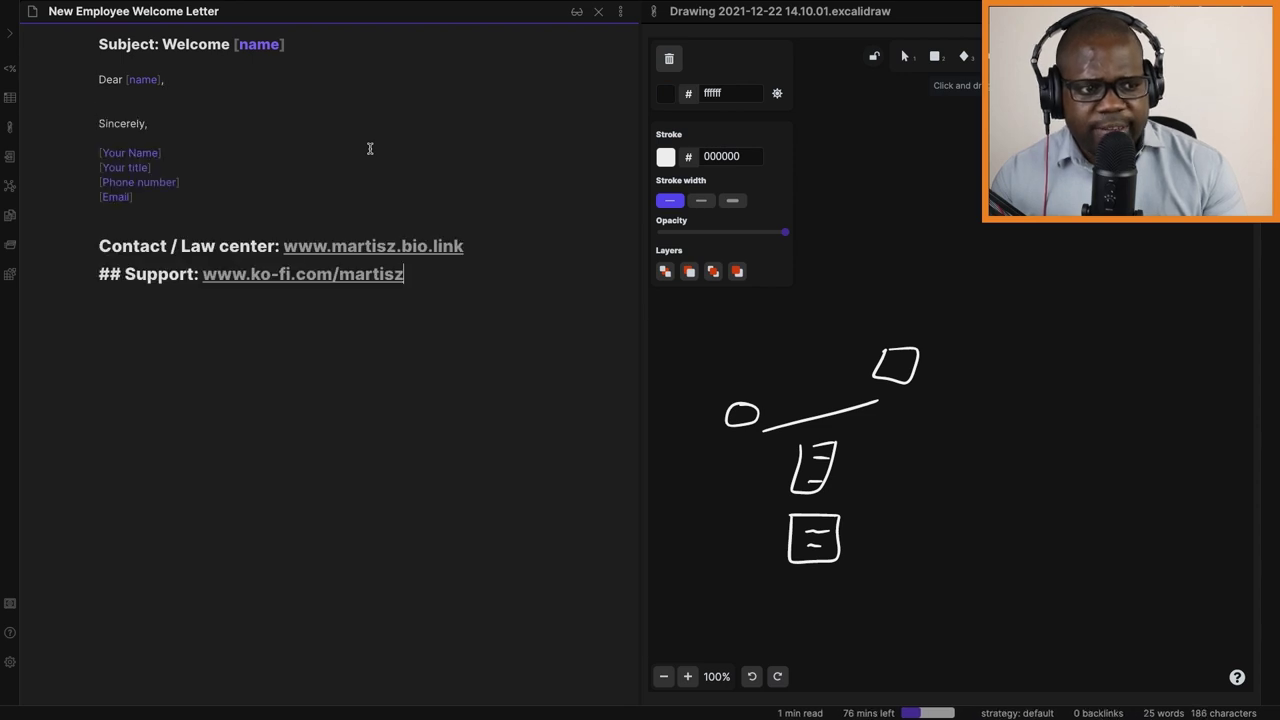
click(146, 105)
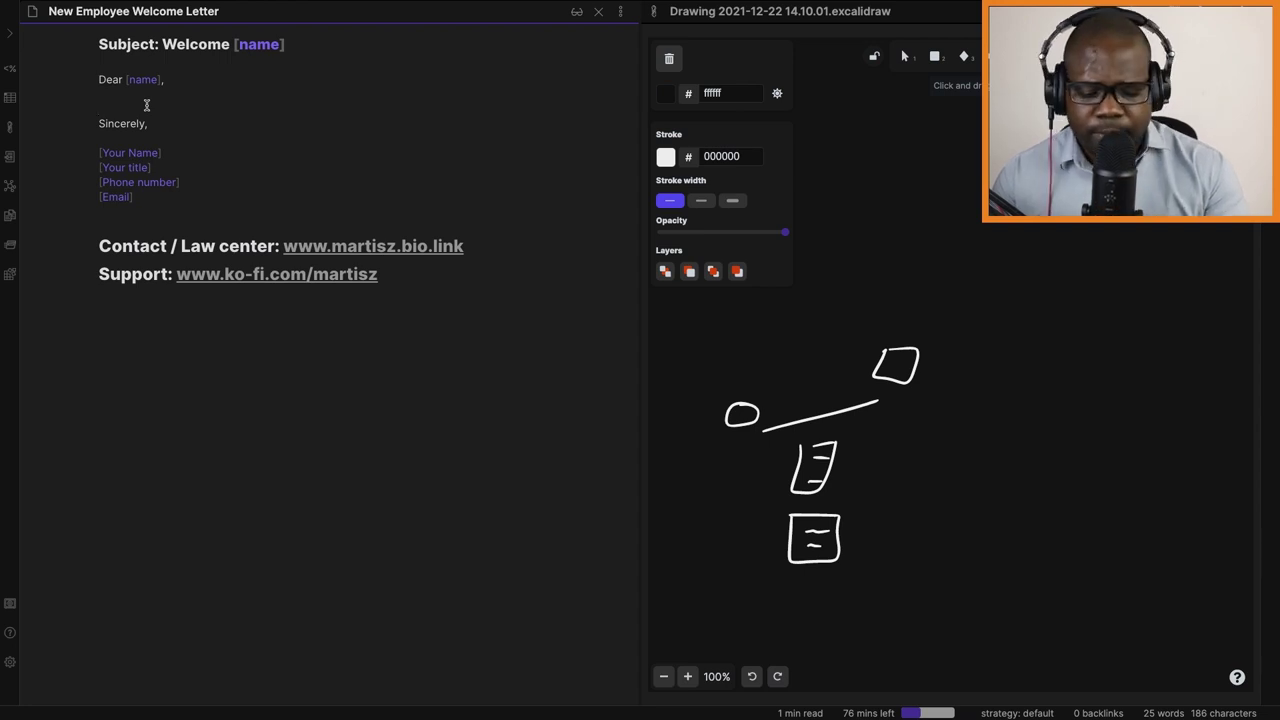
Write the paragraph welcoming the new employee to [name company], ending 'mutually beneficial association.'
text(It is with great pleasure that)
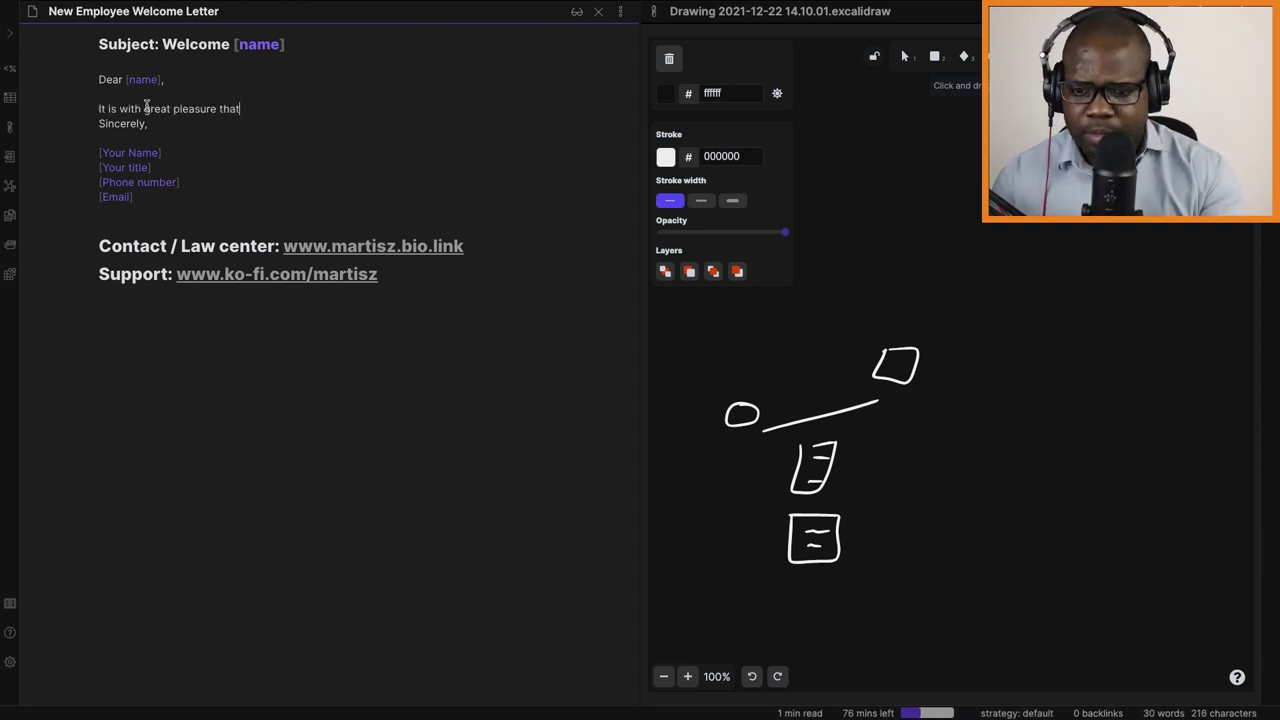
text( I welcome you as a new empoyee to )
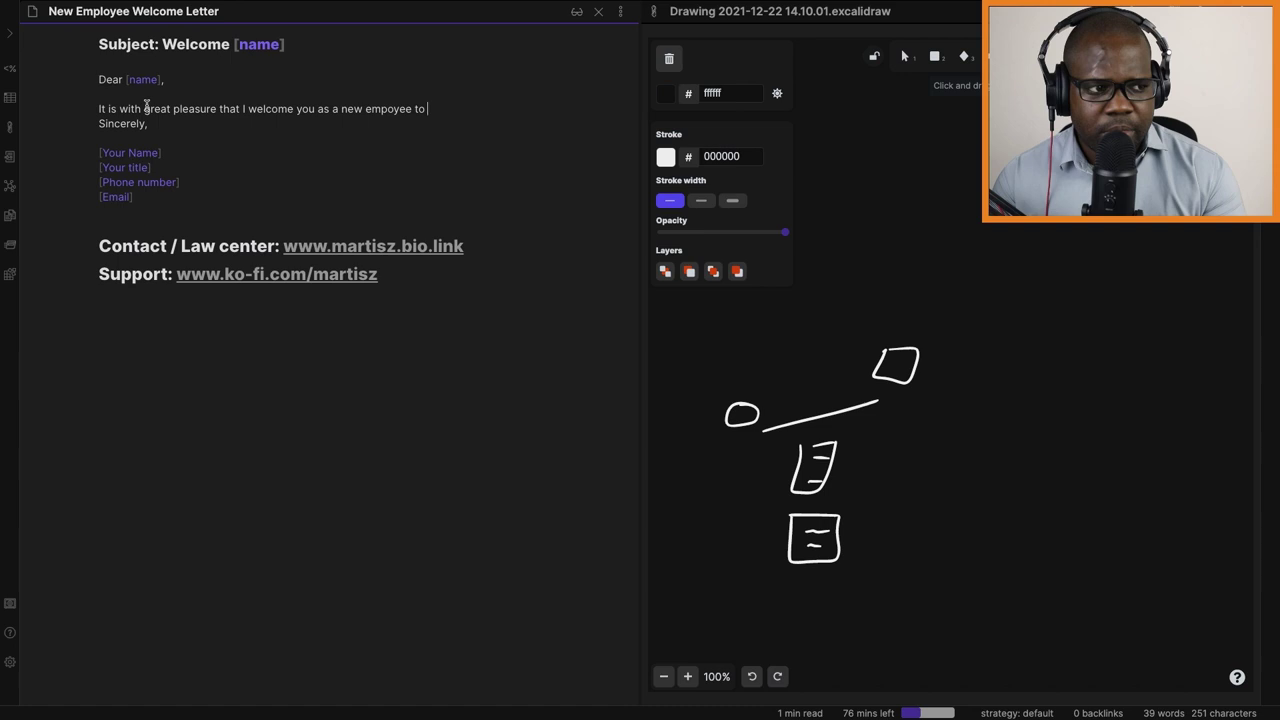
text([name company]. I am very ple)
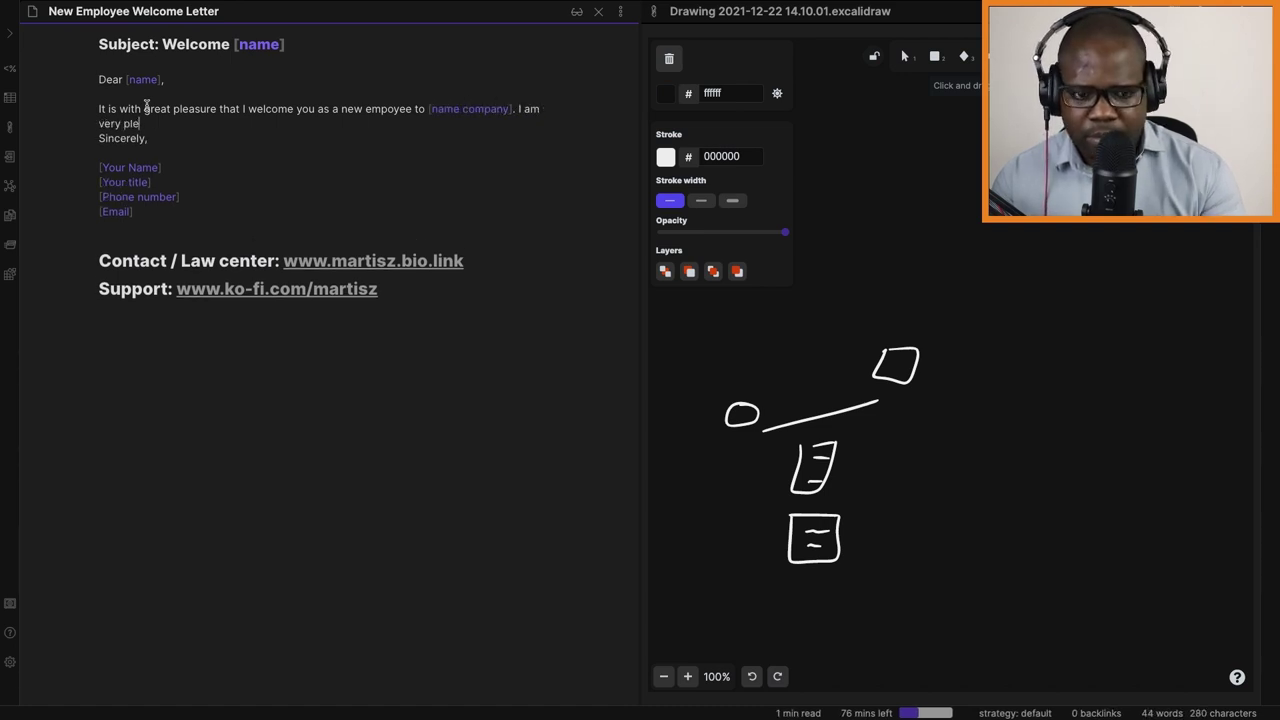
text(ased that you have chosen to accep)
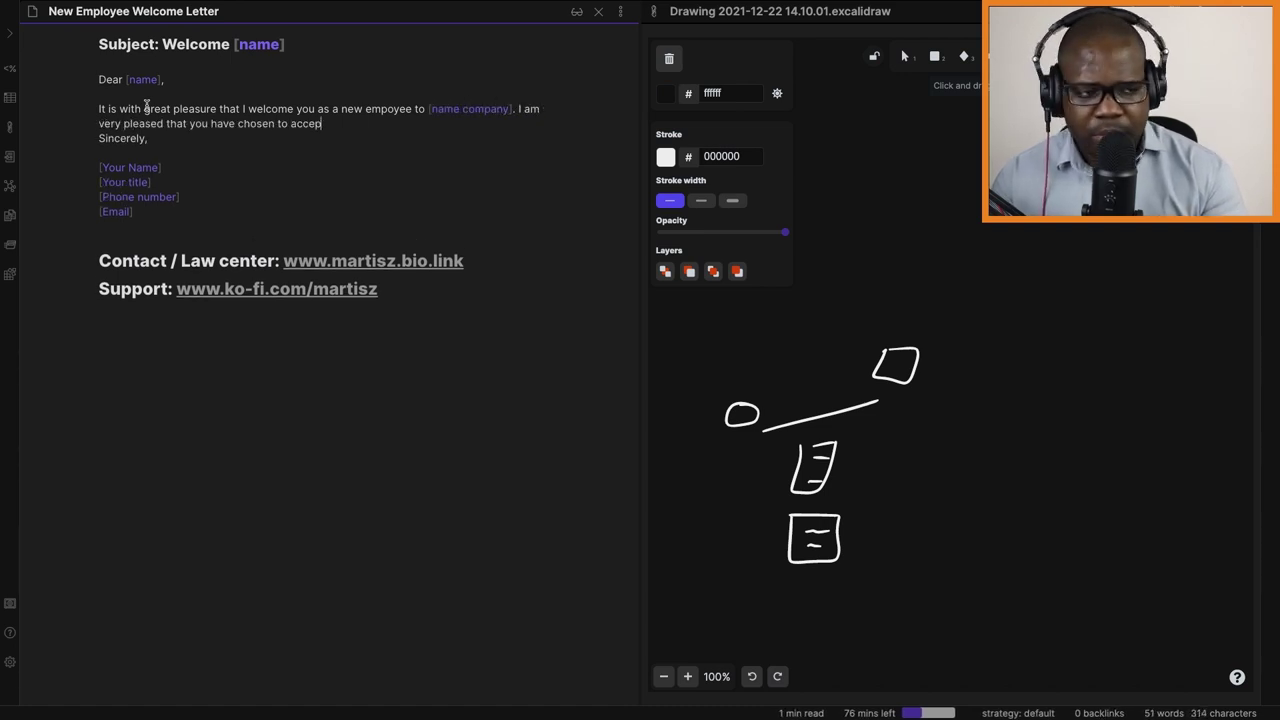
text(t our offer of employment and know that this is )
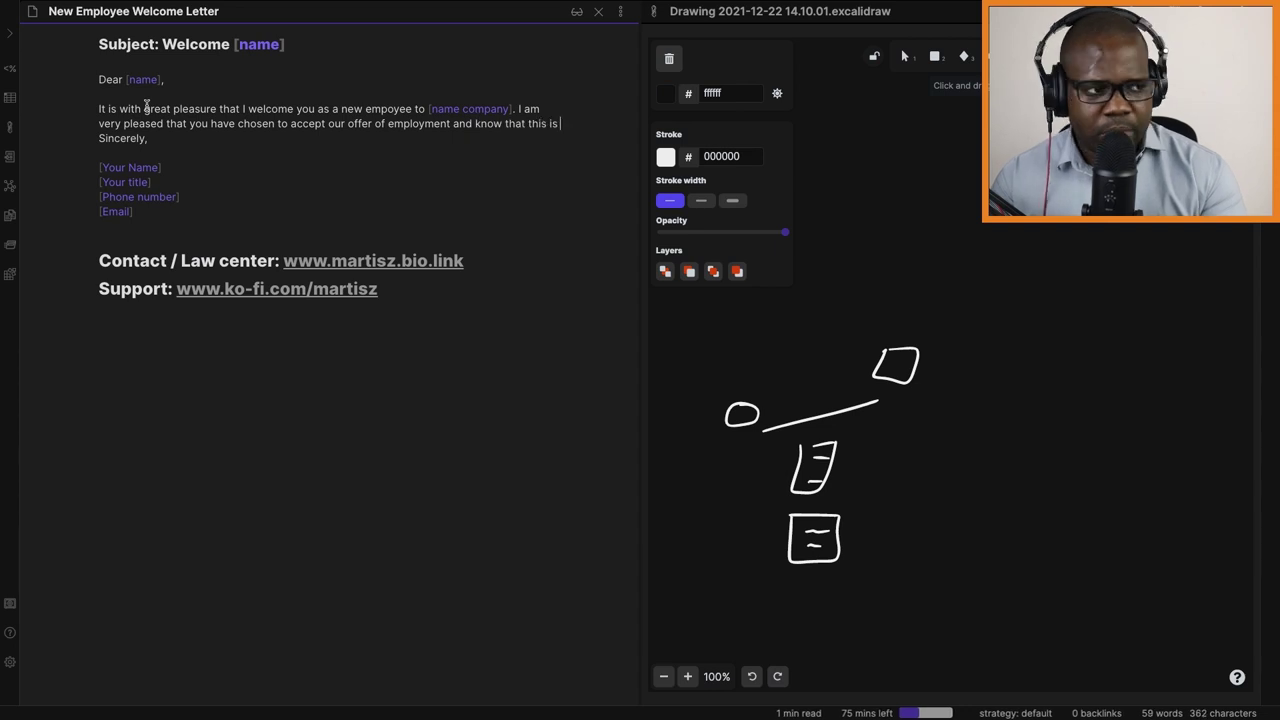
text(the beginning of a mutually bene)
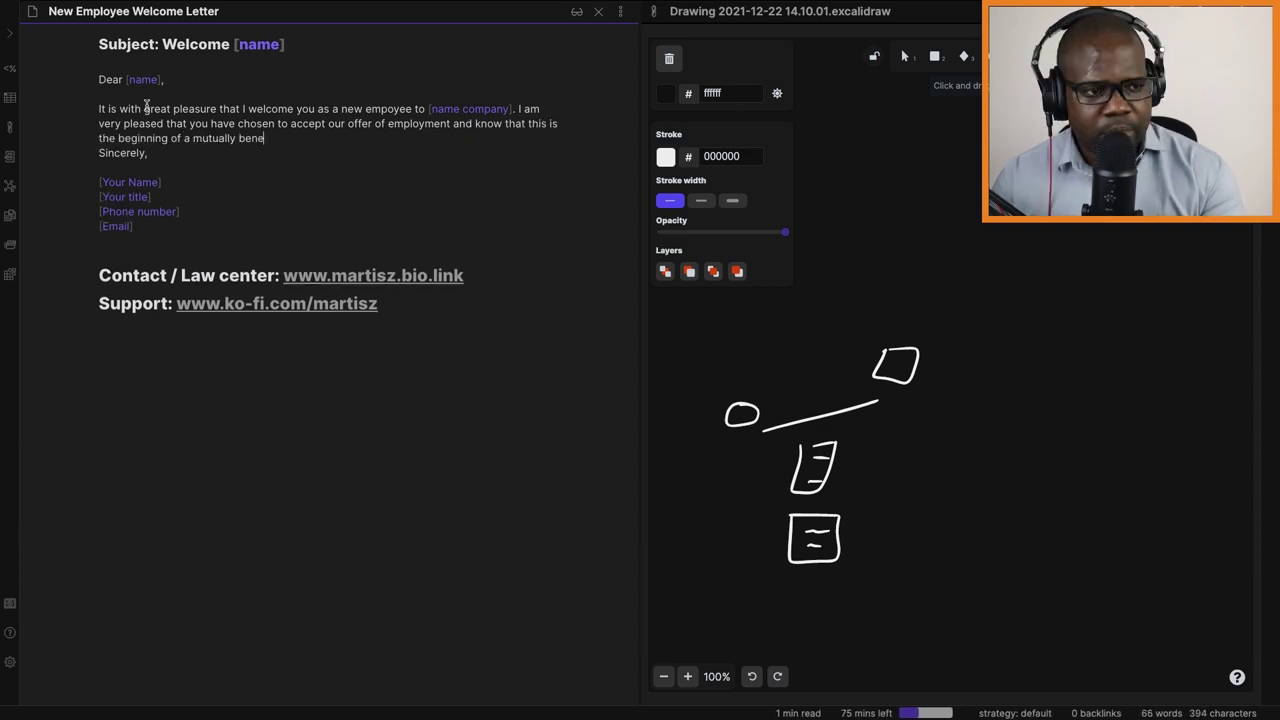
text(ficial association.)
key(Return)
key(Return)
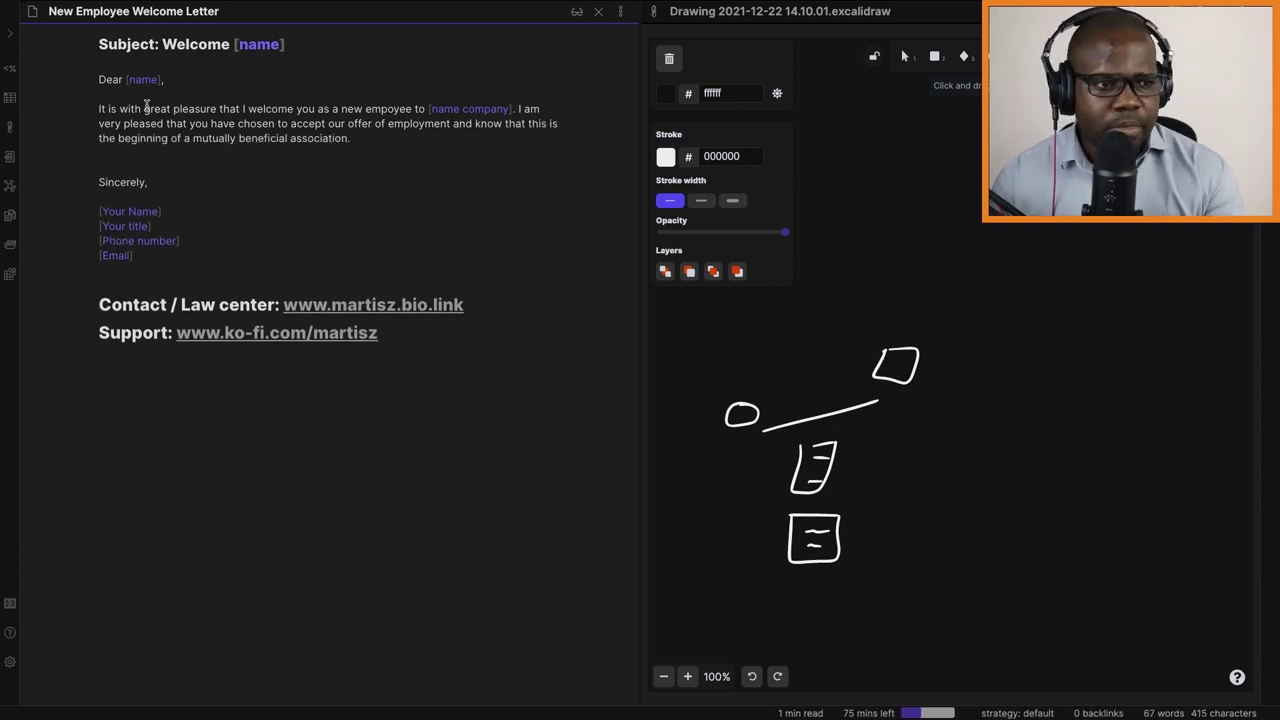
Write the paragraph encouraging personnel to take selected courses available in this vicinity
text(We encourage our personneel)
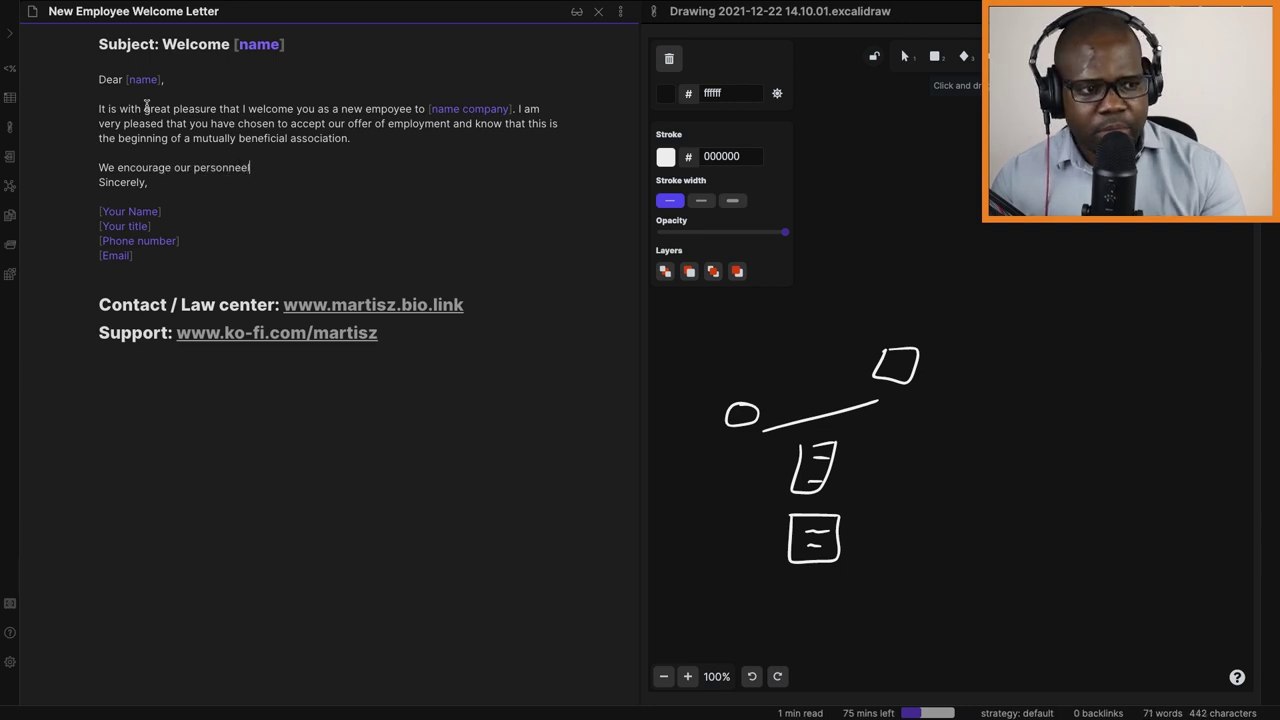
key(BackSpace)
key(BackSpace)
text(l to take advantage of selected coursed that ar)
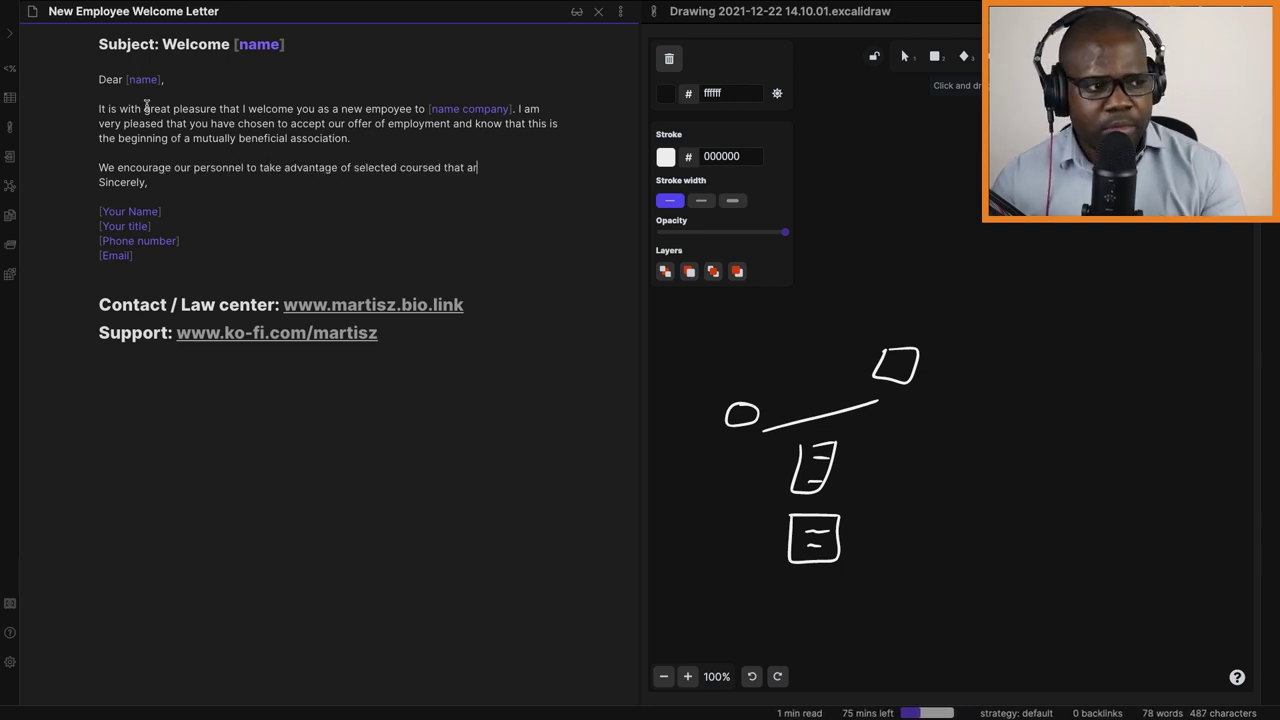
text(e available in this )
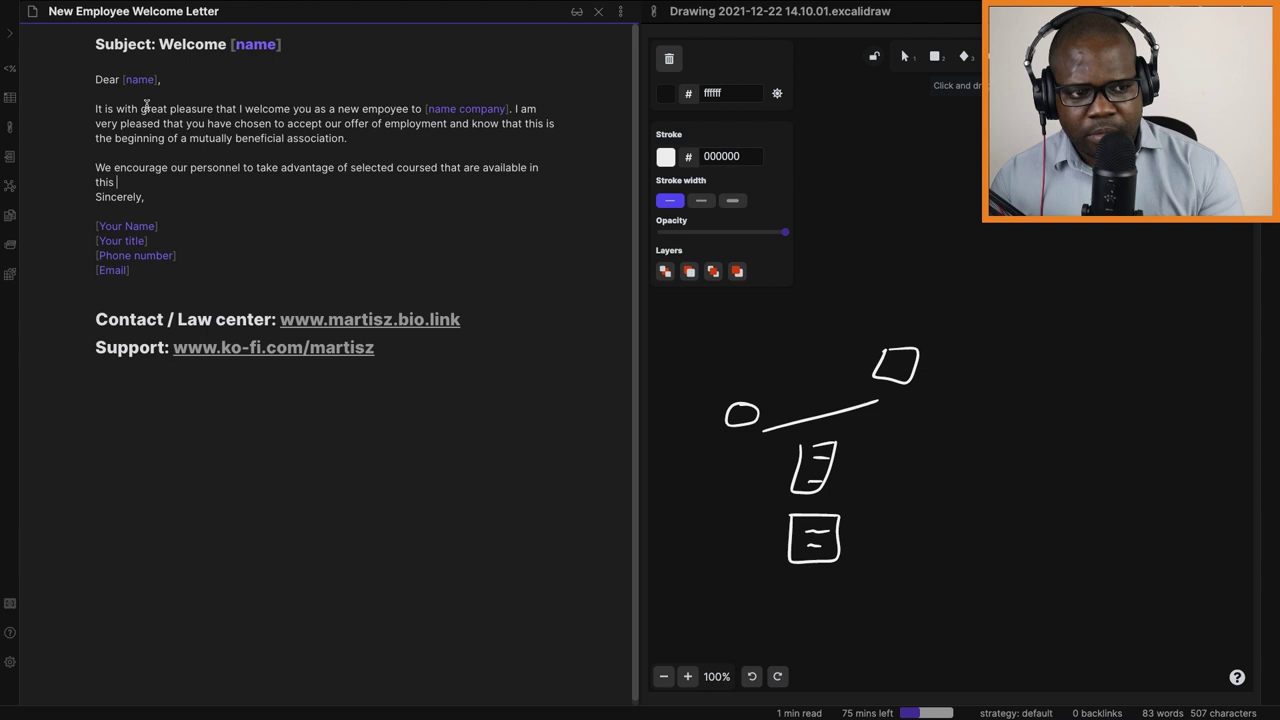
text(vicinity)
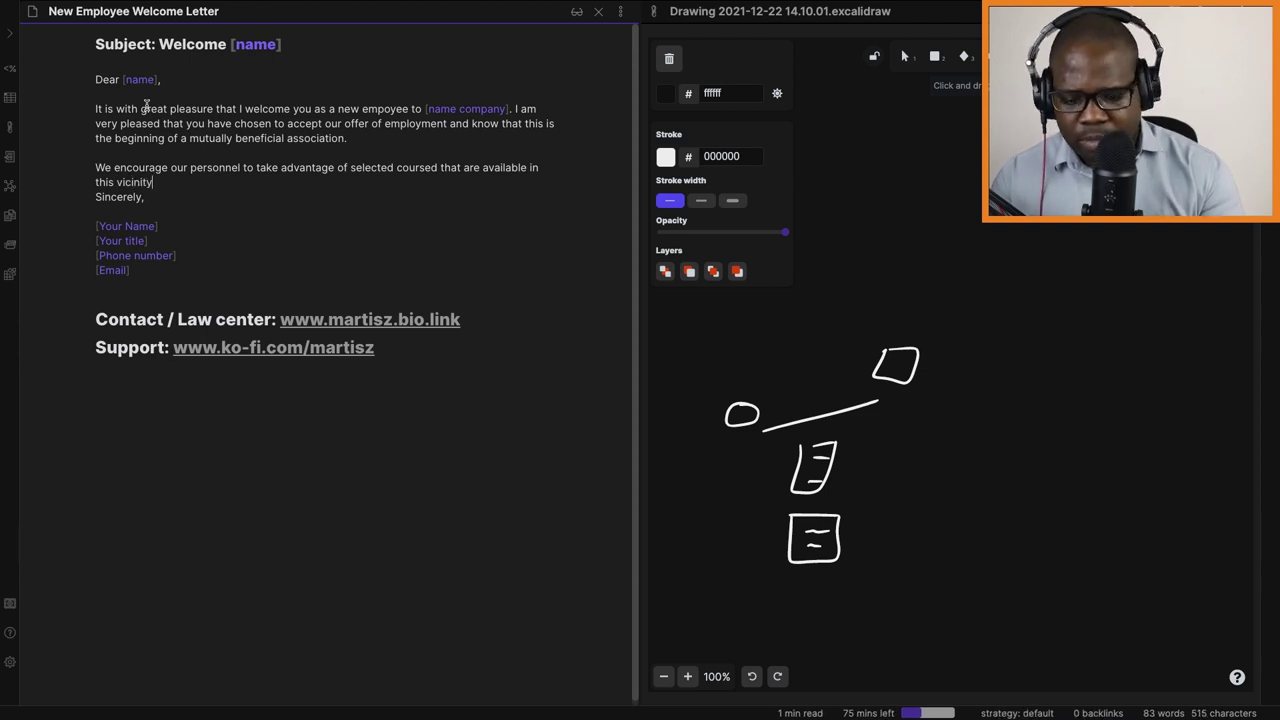
text(, in order to improve thei)
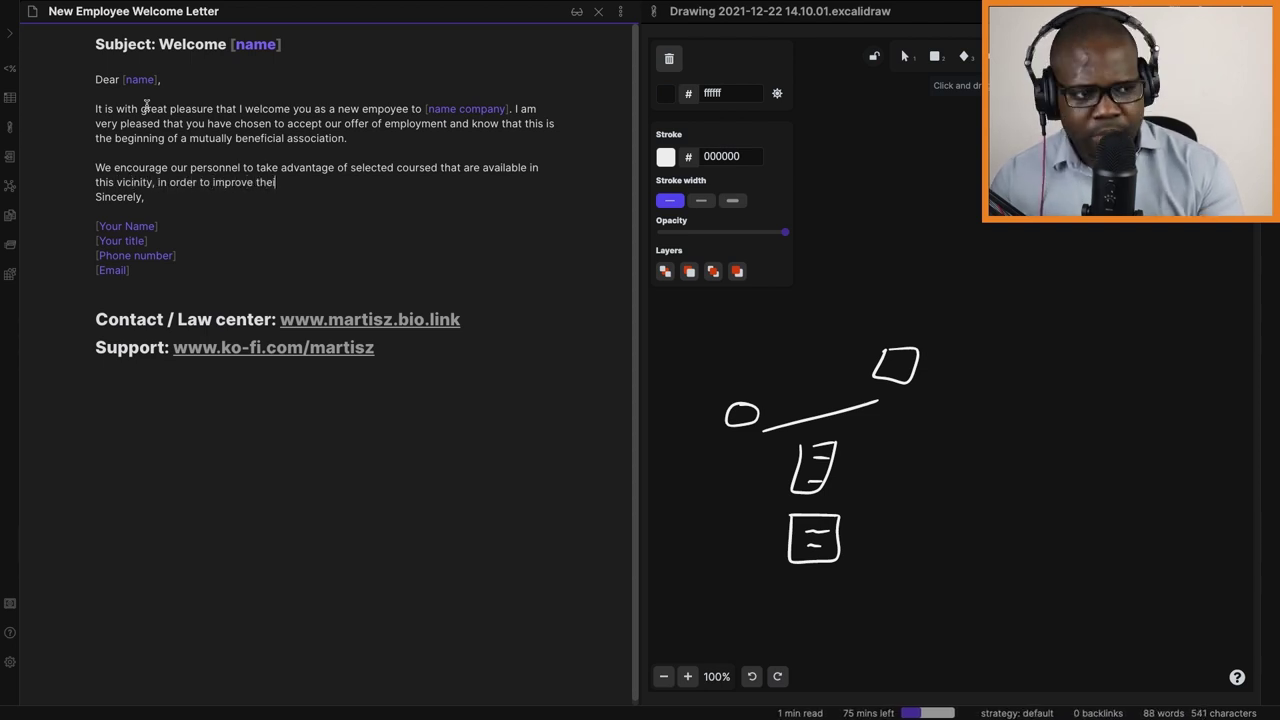
text(r skills and learn new skills in re)
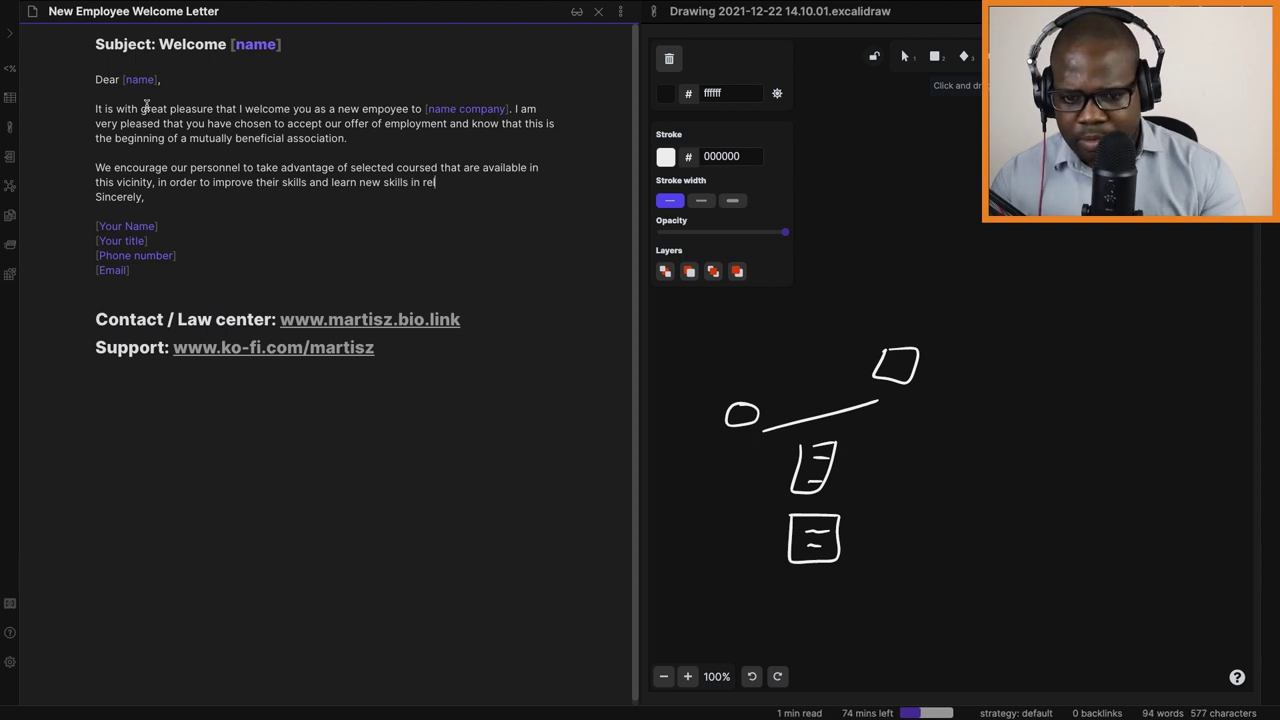
text(lated areas. The coursed and thei)
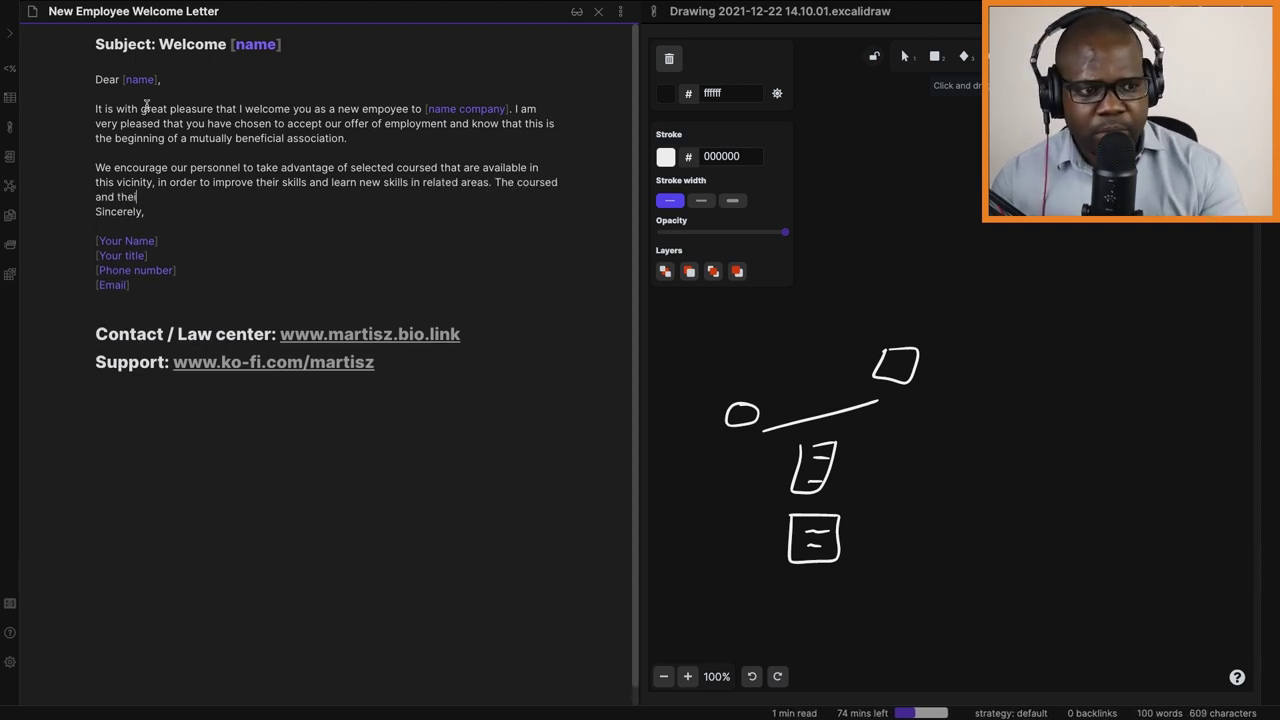
text(r corresponding registrat)
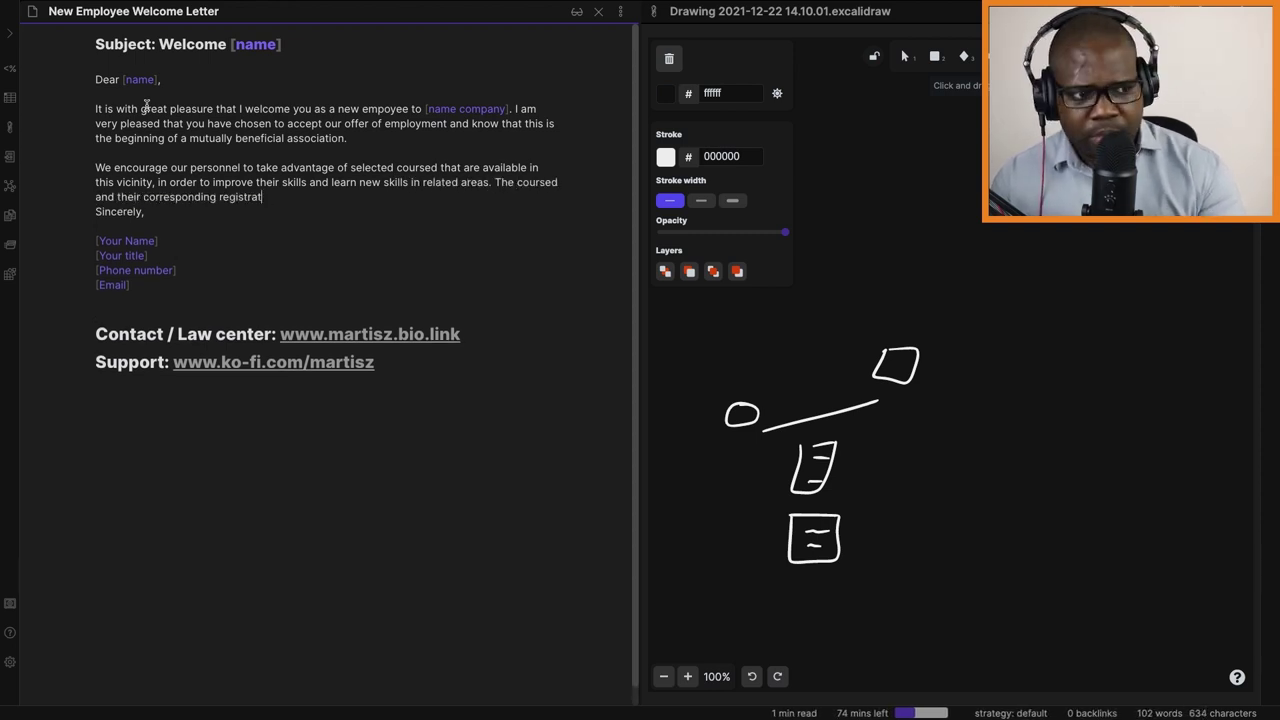
text(ion dates are listed on the employee)
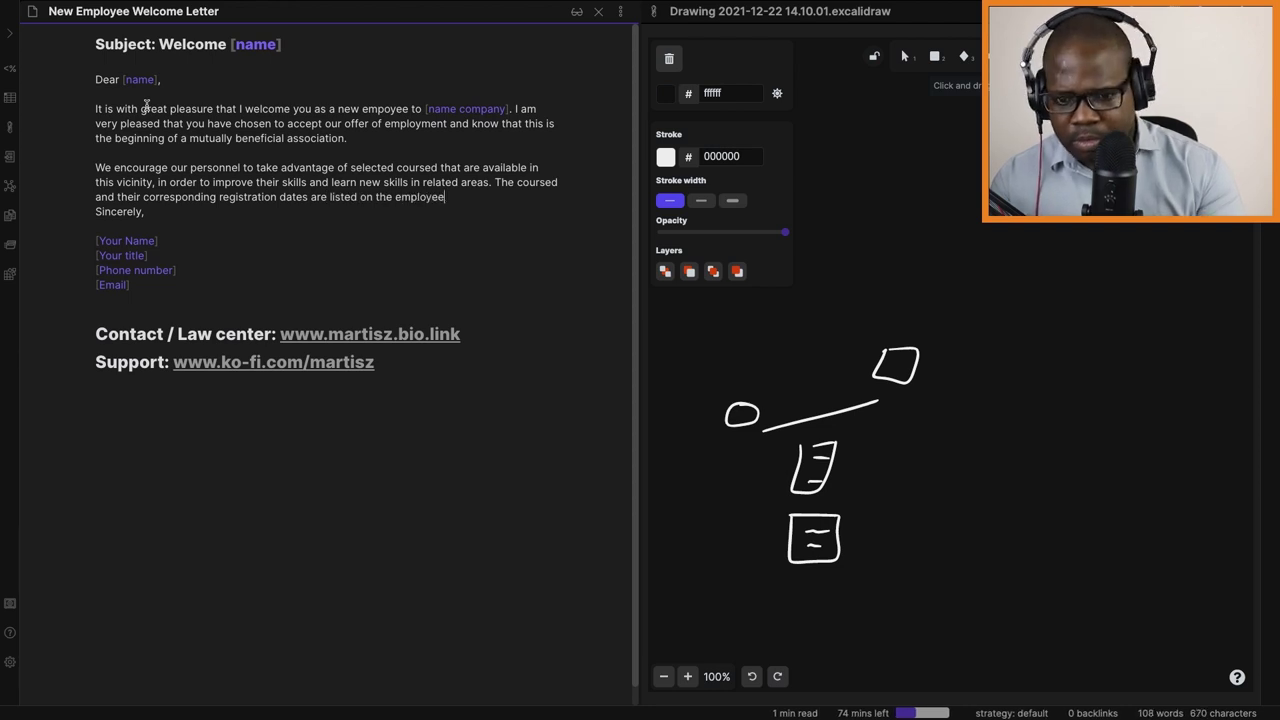
text( bulletin board for your review. )
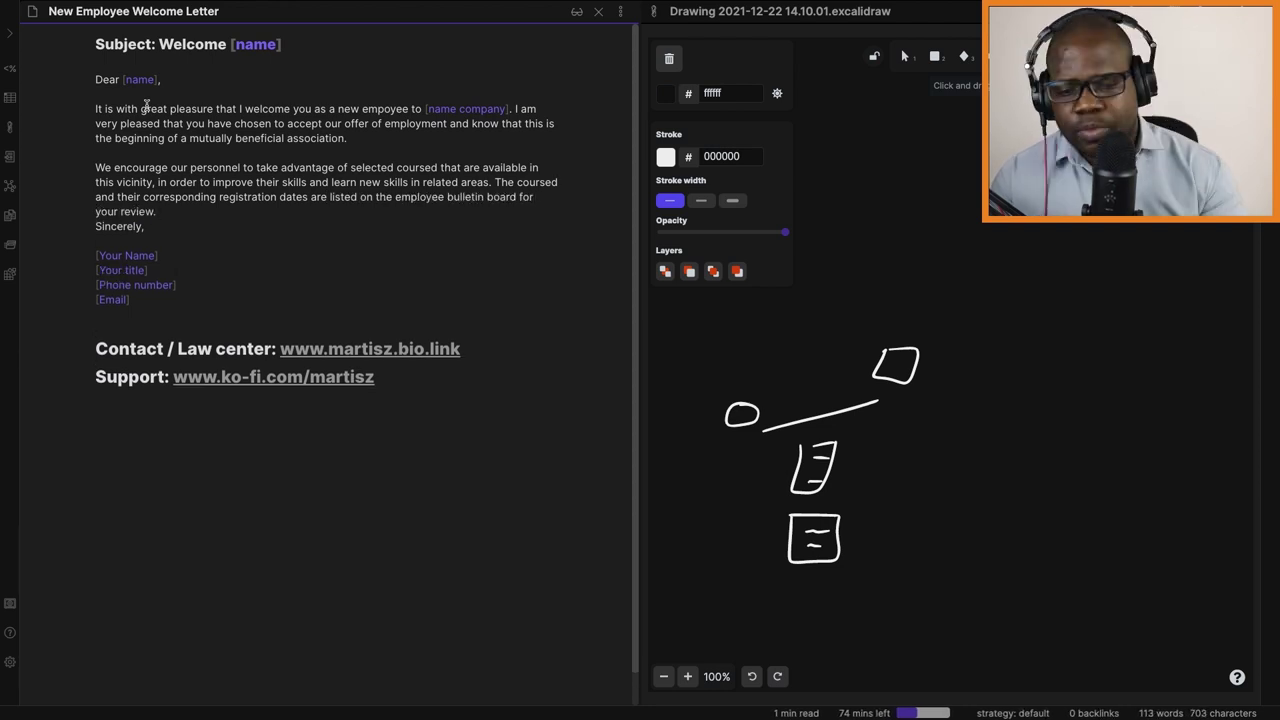
text(If you decided to attend one)
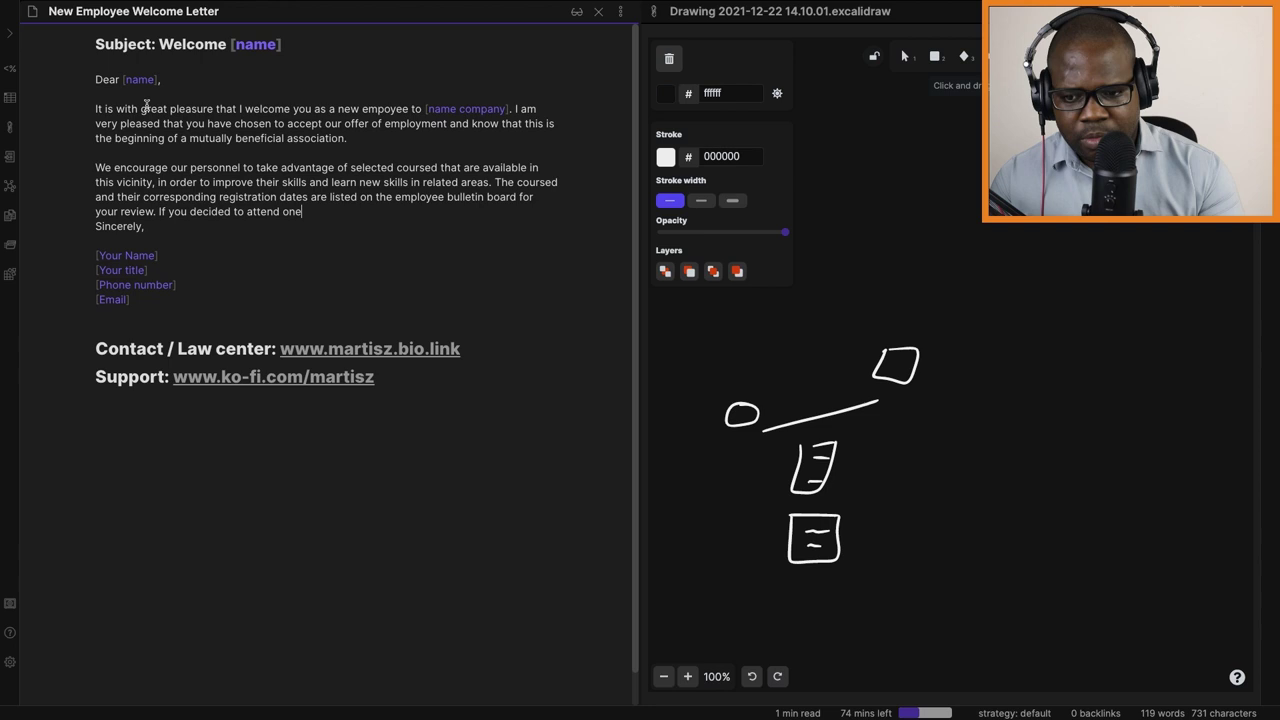
text( of these course, please advice y)
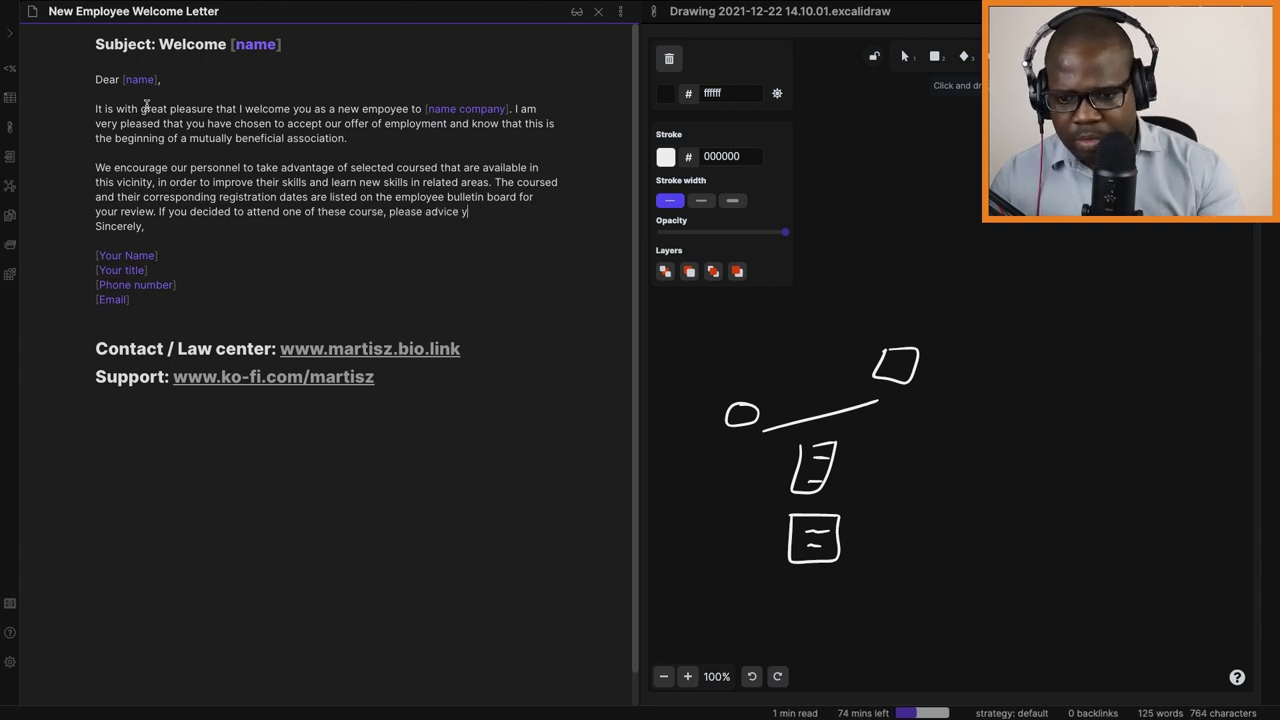
text(our office manager and he will make the ne)
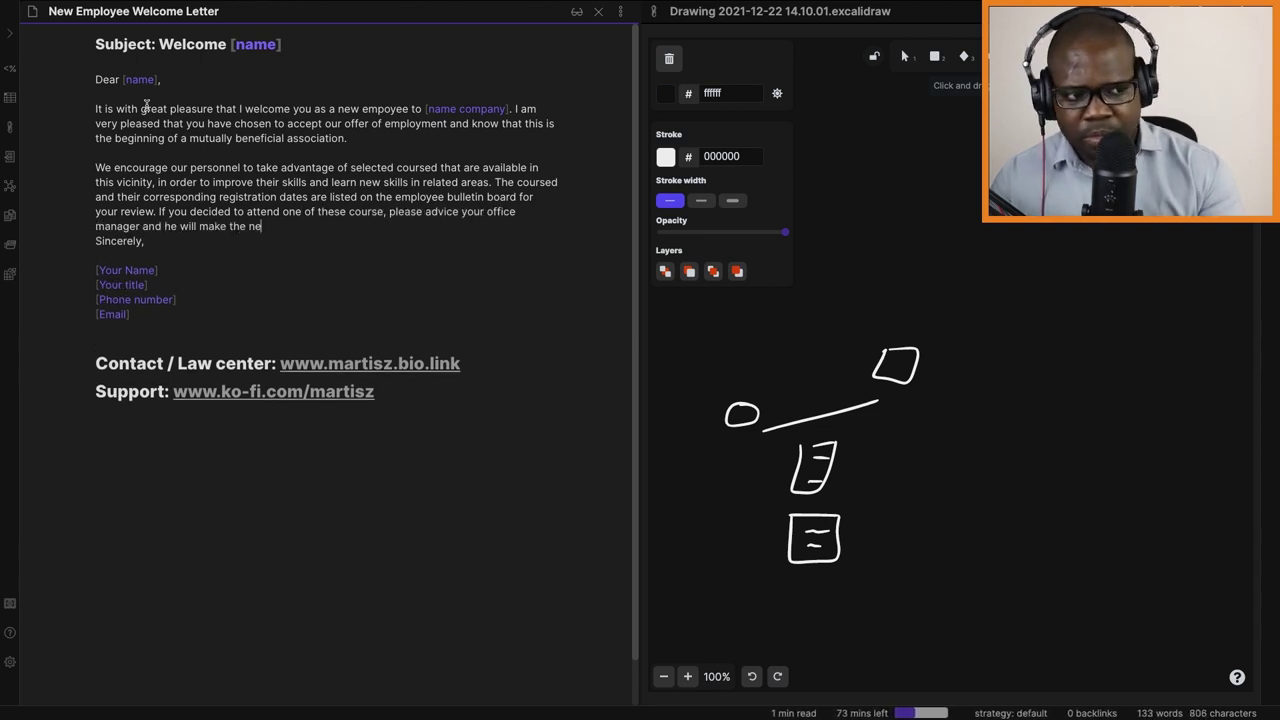
text(cessary arrangements.)
key(Return)
key(Return)
Add the closing line 'Once again, welcome to [name company]!' with a blank line before 'Sincerely,'
text(Once)
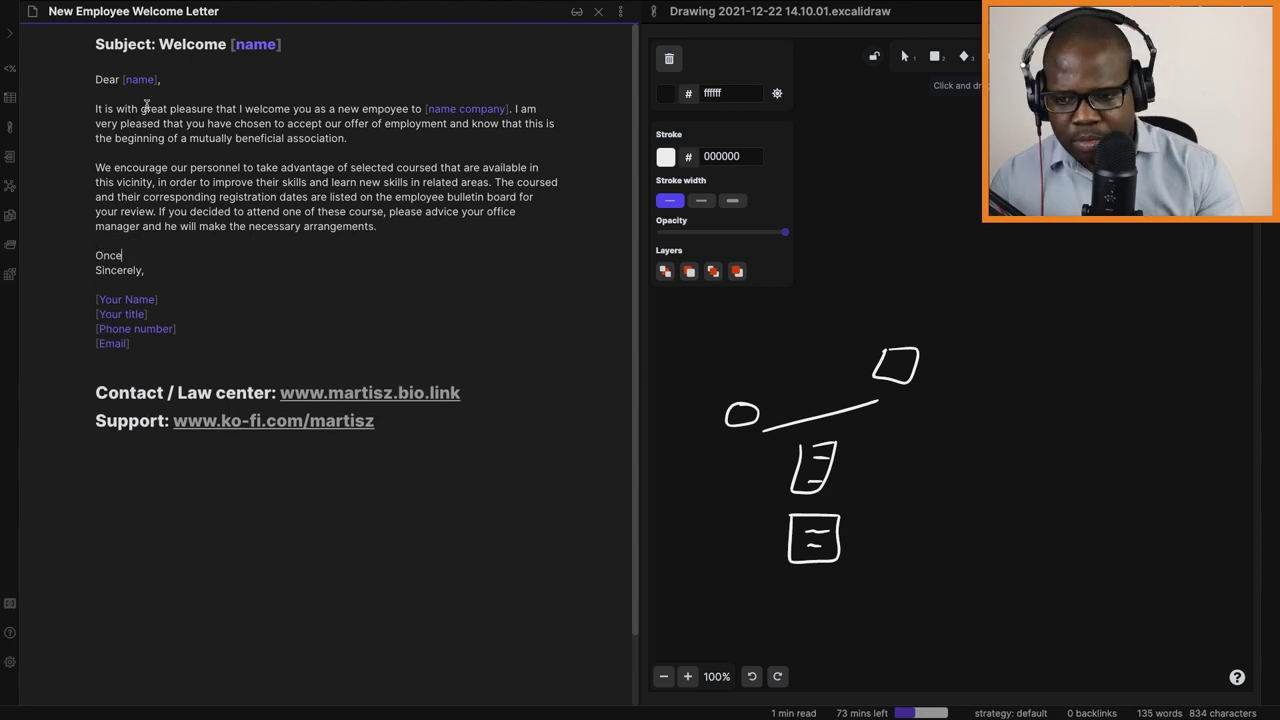
text( again, welcome to [name c)
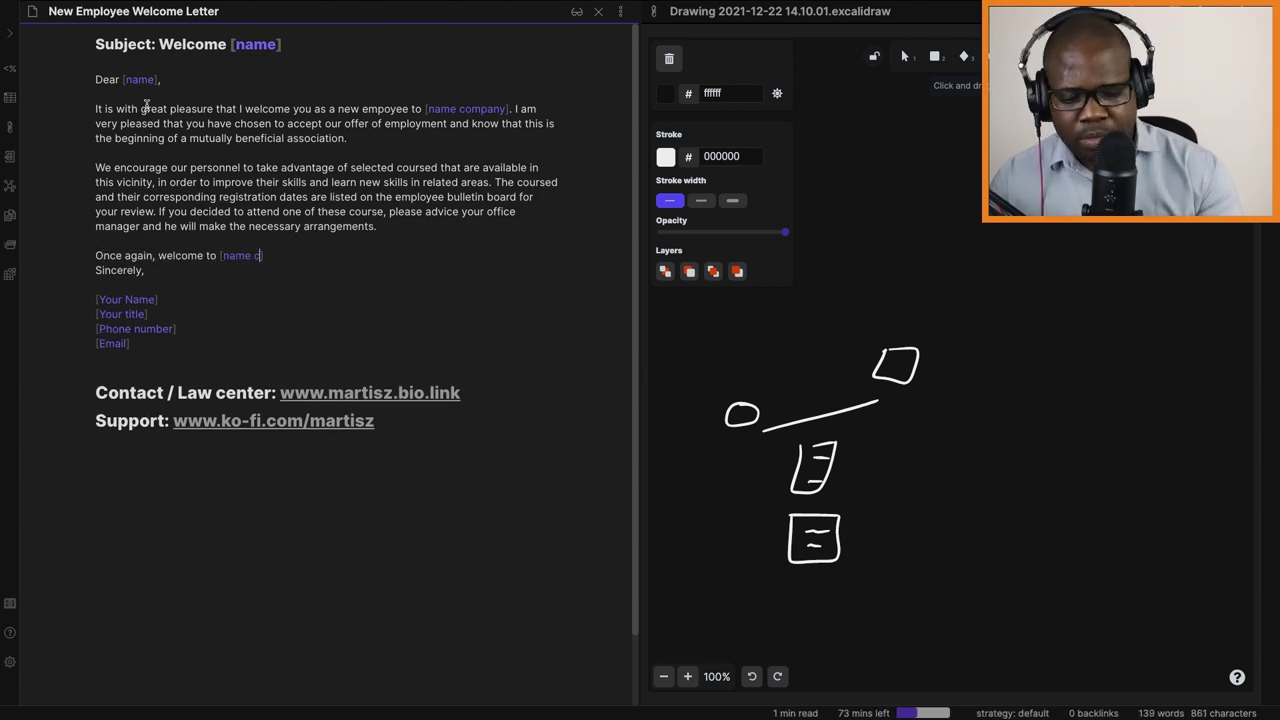
text(ompany])
key(Return)
key(Return)
key(BackSpace)
key(BackSpace)
text(!)
key(Return)
key(Return)
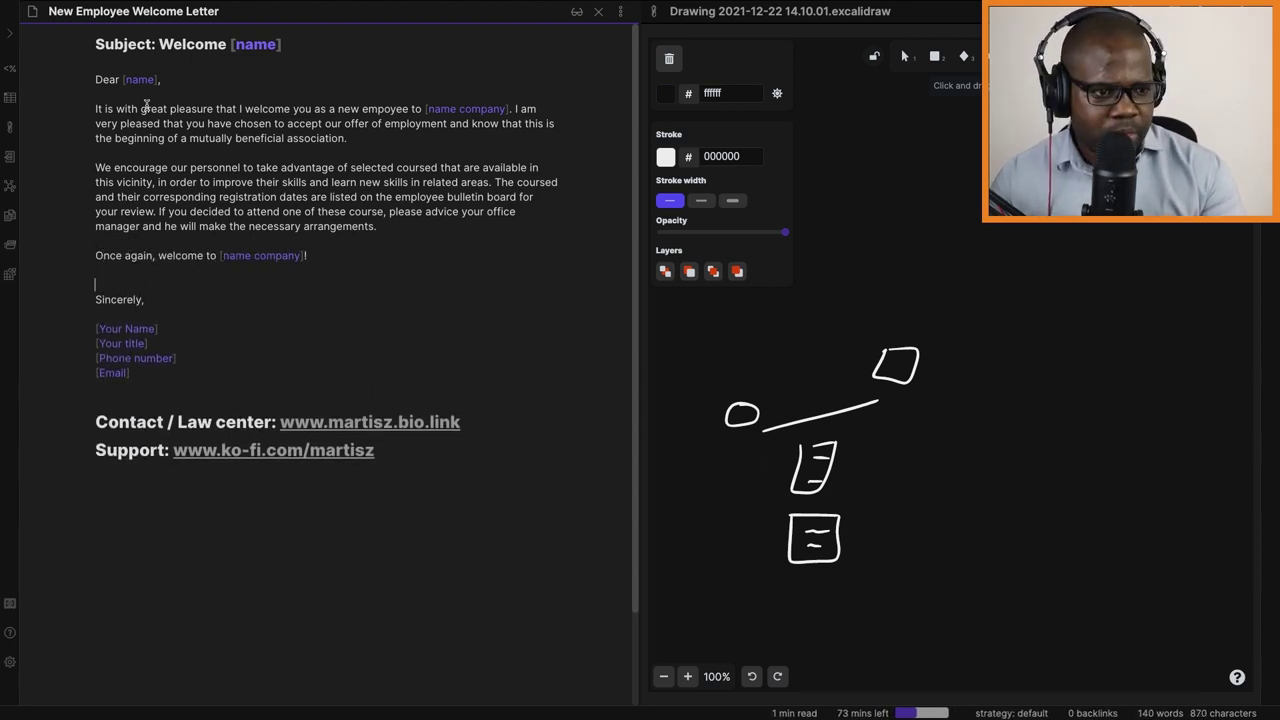